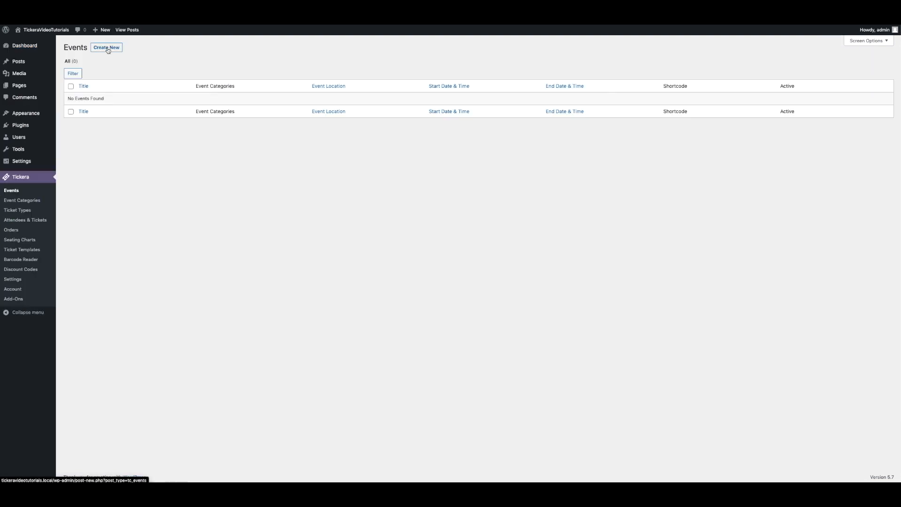
- Create a new event titled "My Awesome Event" and publish it
click(106, 47)
text(My Awes)
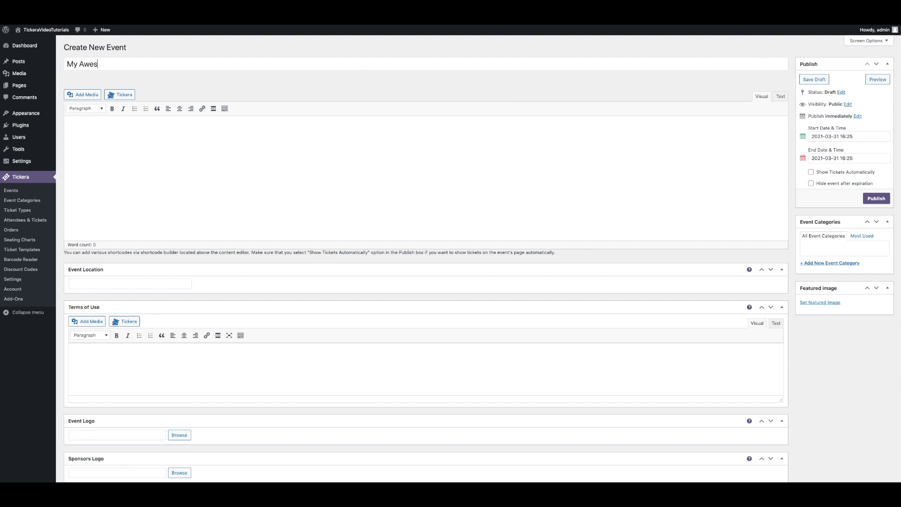
text(ome Event)
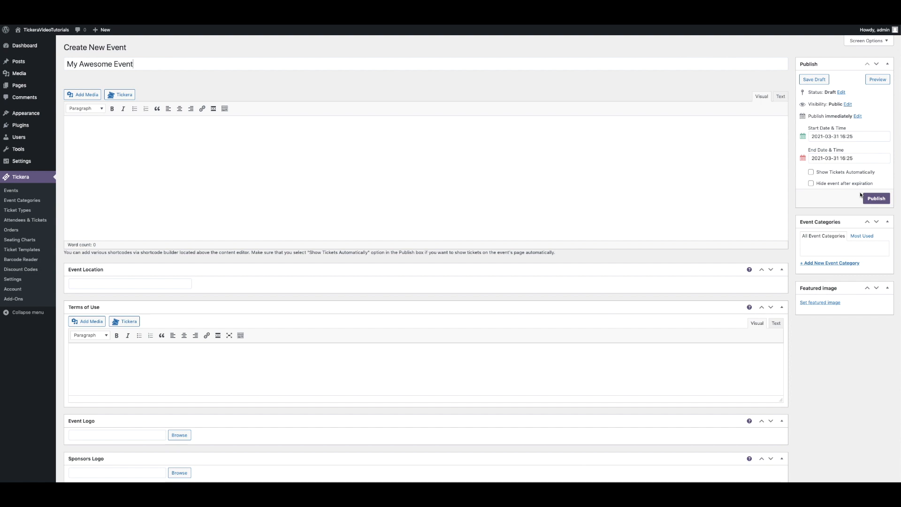
click(881, 198)
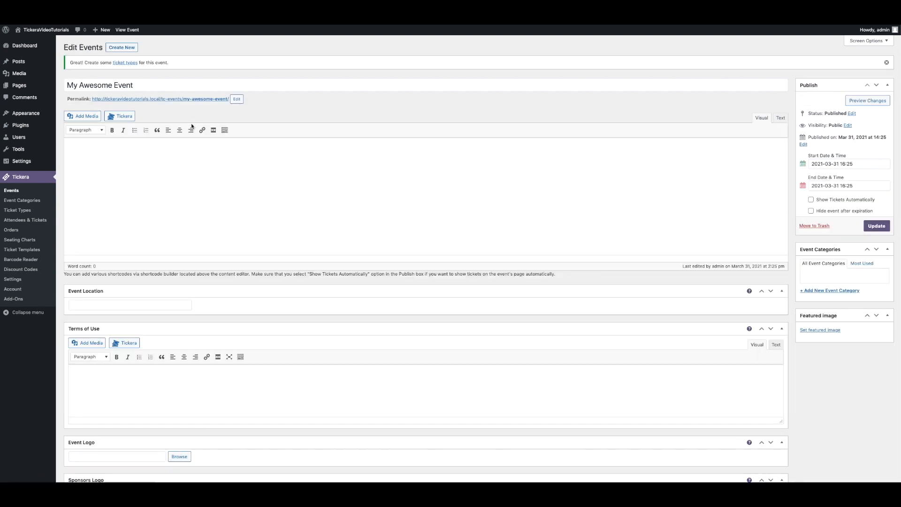
- Create and publish a ticket type titled "Seating group ticket" for My Awesome Event with a price of 100
click(44, 211)
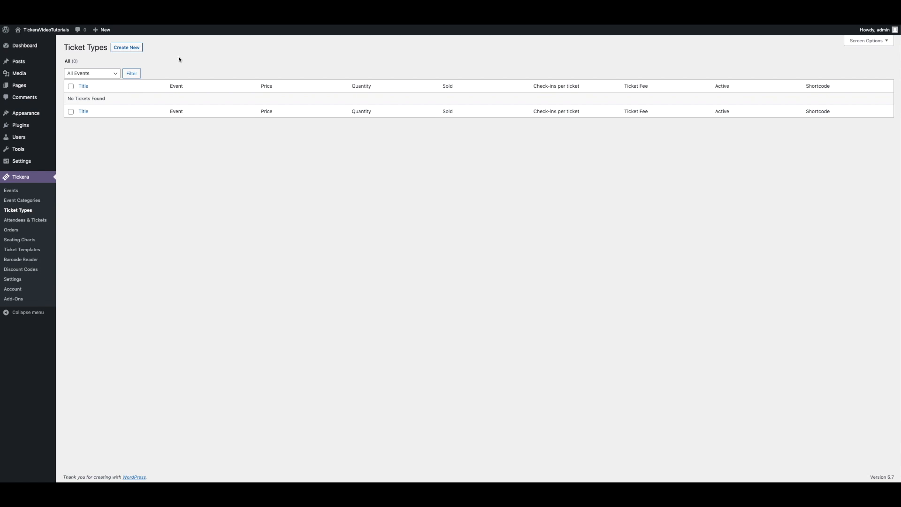
click(126, 47)
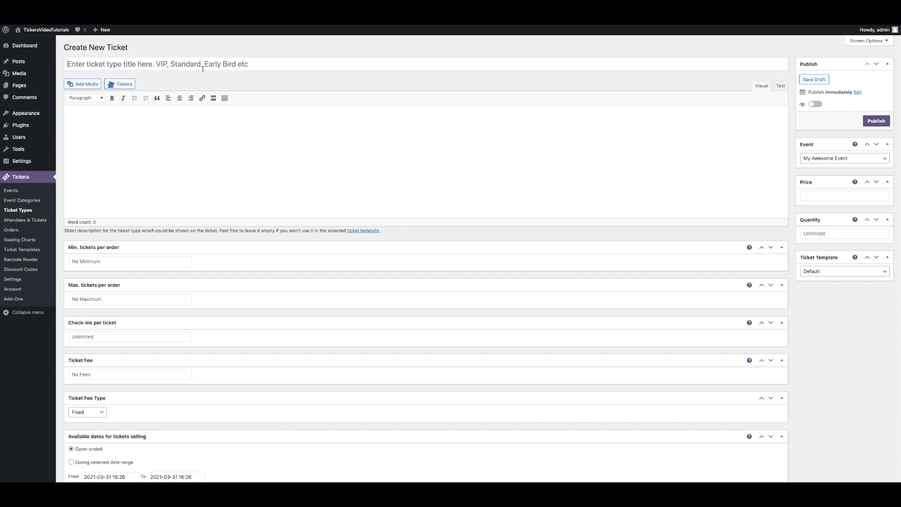
text(Seating)
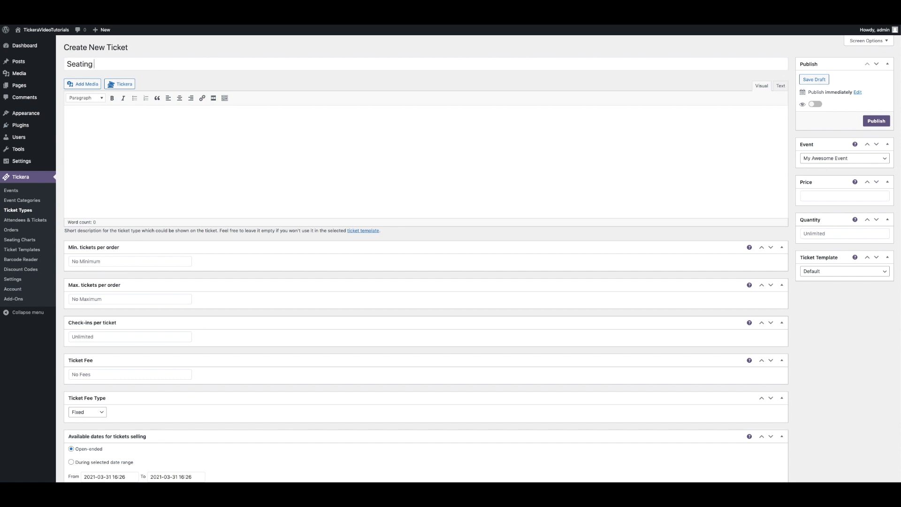
text( group ticket)
click(817, 195)
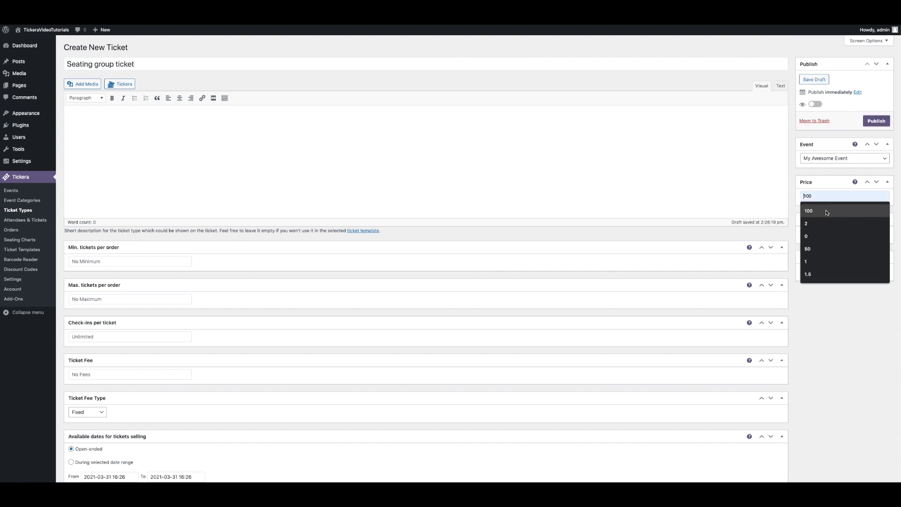
click(826, 210)
click(876, 120)
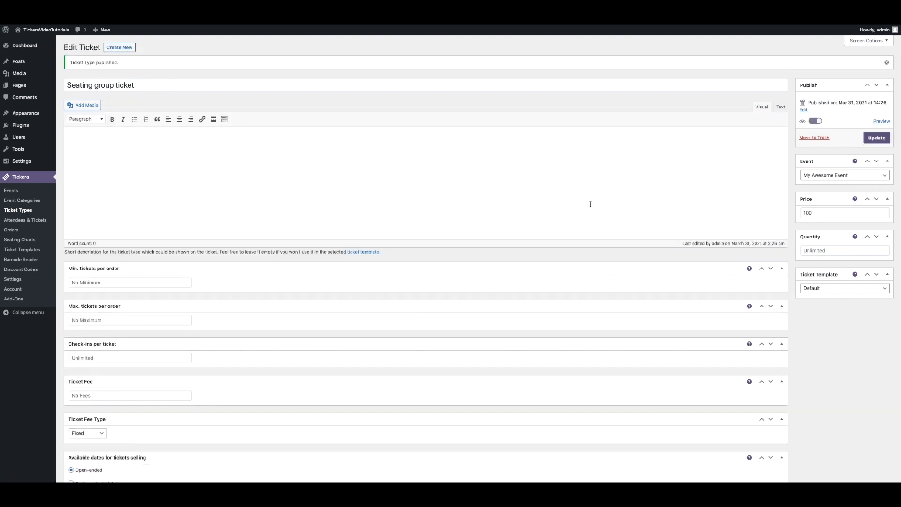
- Set the seat color of the seating group ticket to the preset red and update the ticket type
scroll(585, 249, down, 5)
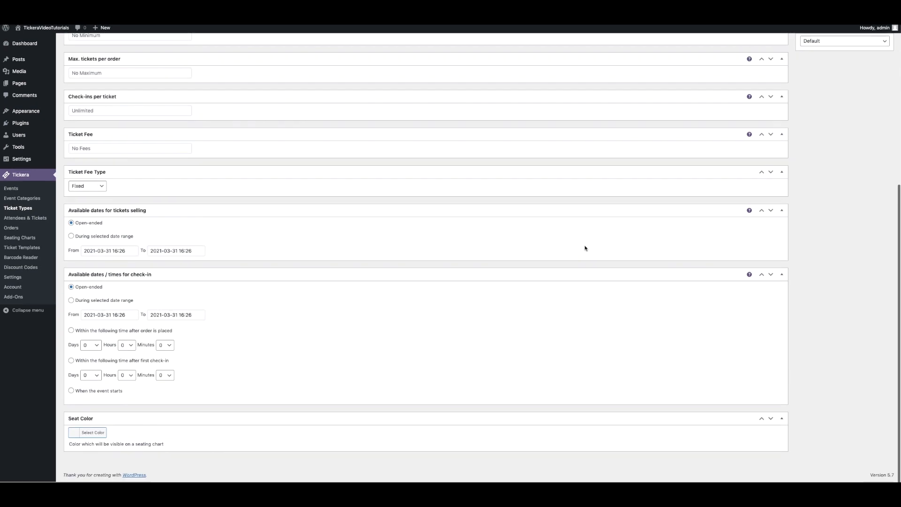
scroll(585, 247, up, 5)
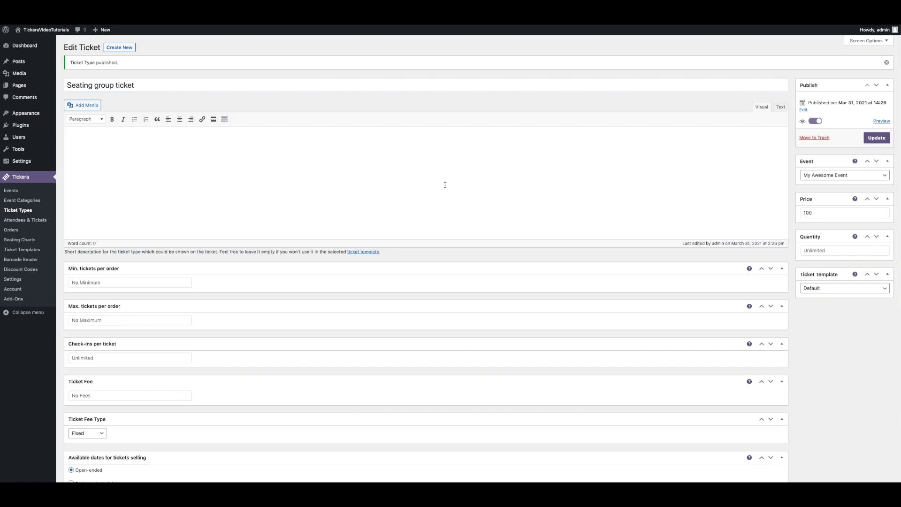
scroll(445, 184, down, 5)
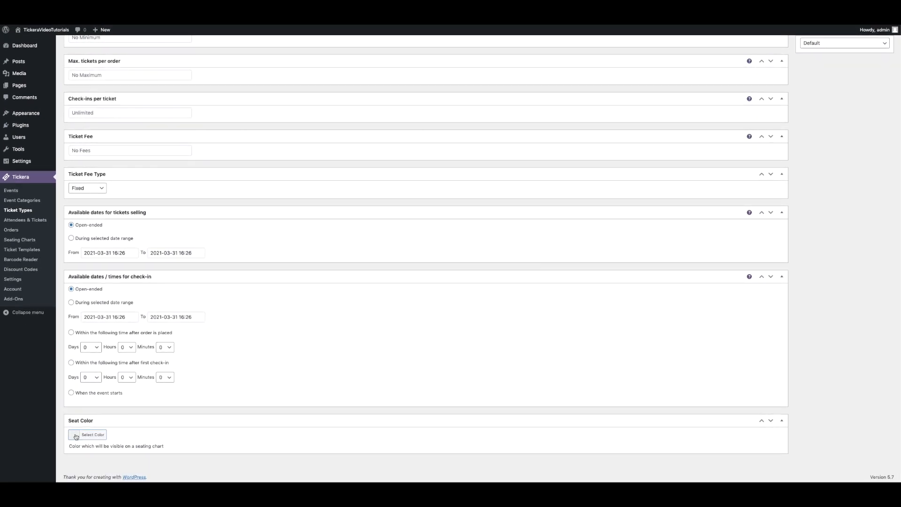
click(76, 435)
scroll(189, 449, down, 2)
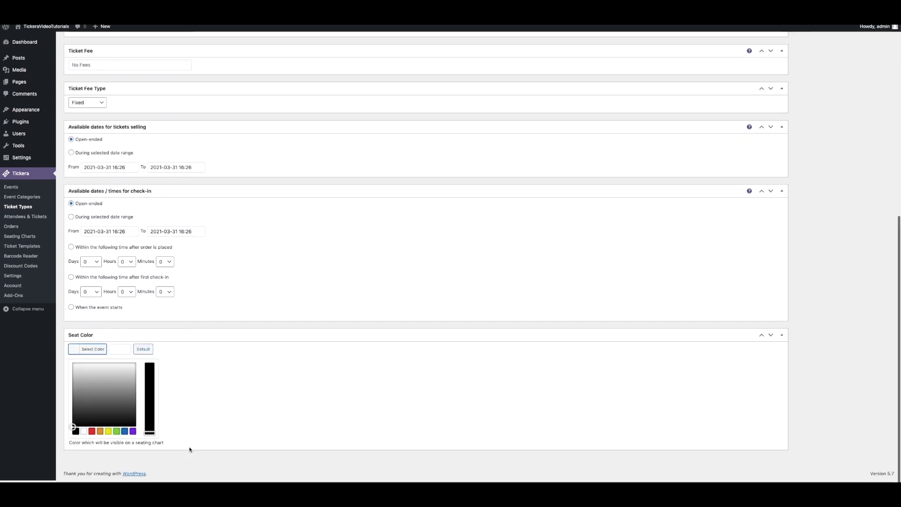
click(92, 435)
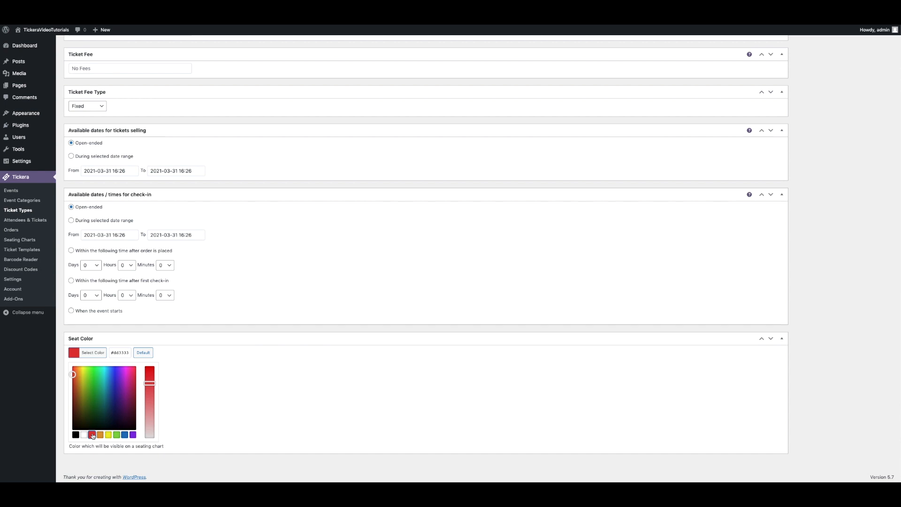
click(233, 363)
scroll(446, 323, up, 5)
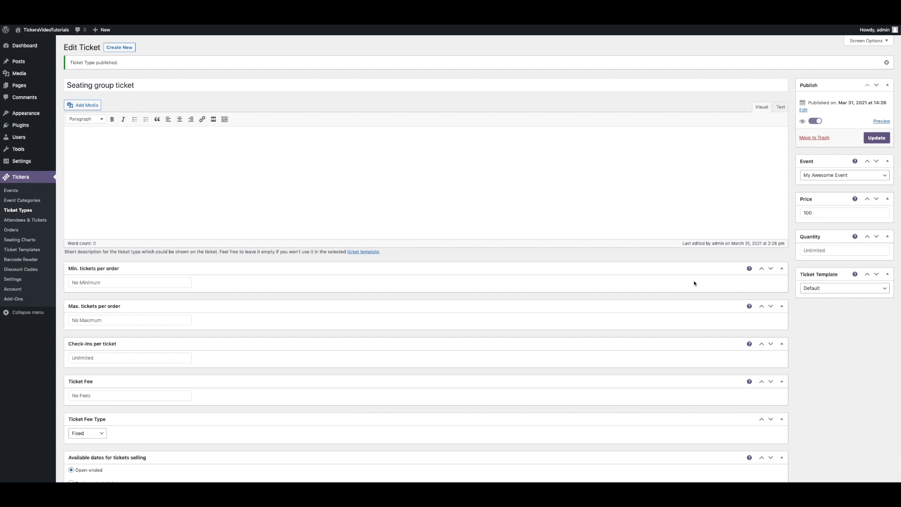
click(877, 138)
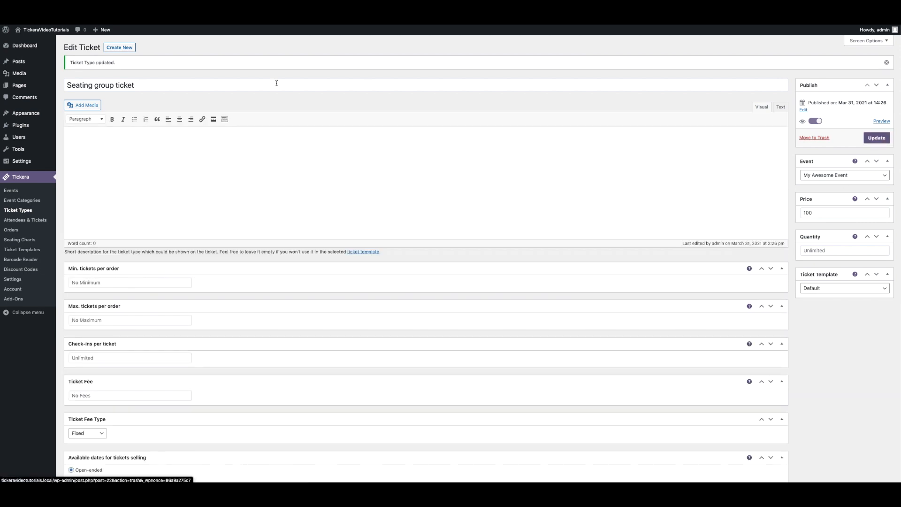
- Create and publish a ticket type titled "Standing area ticket" with a price of 50 and a quantity of 100
click(127, 49)
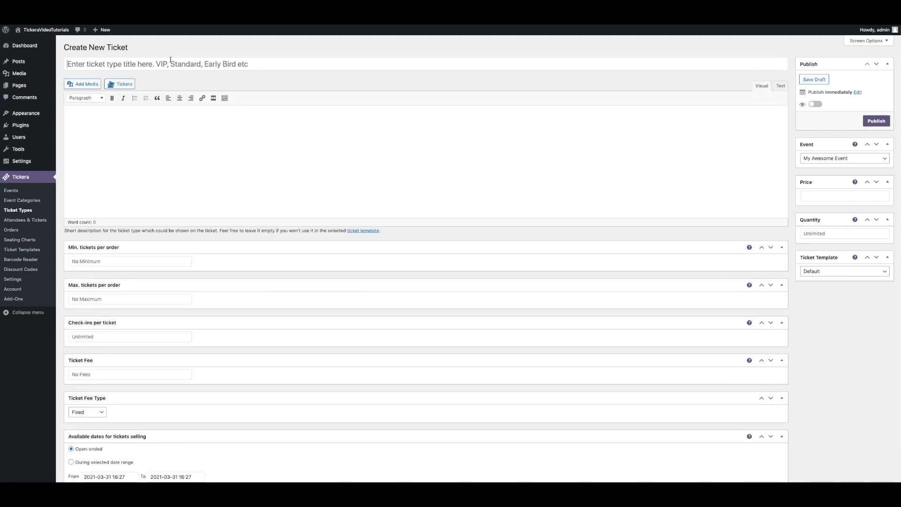
text(Standin)
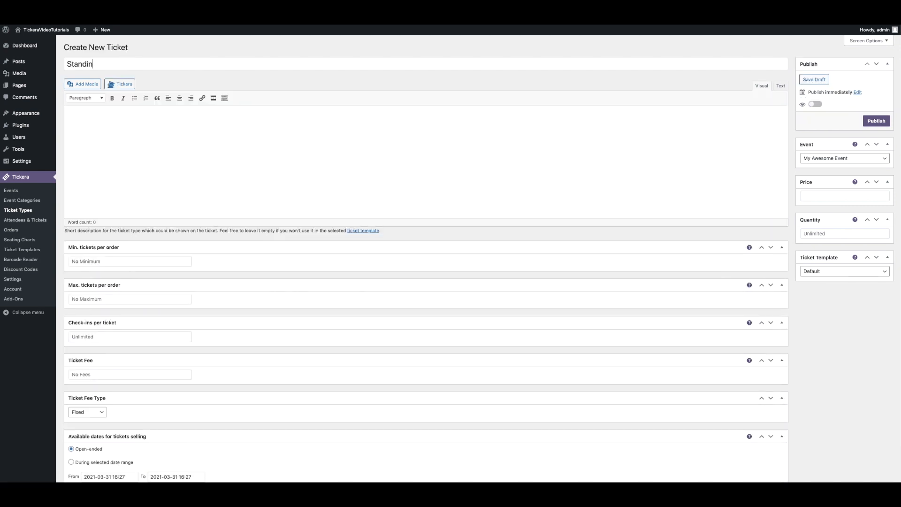
text(g area ticket)
click(820, 194)
click(821, 251)
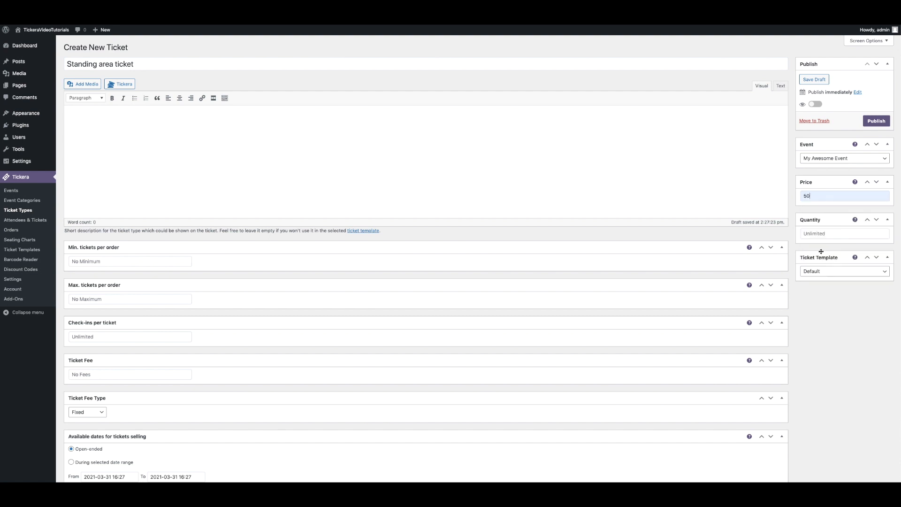
scroll(828, 318, down, 1)
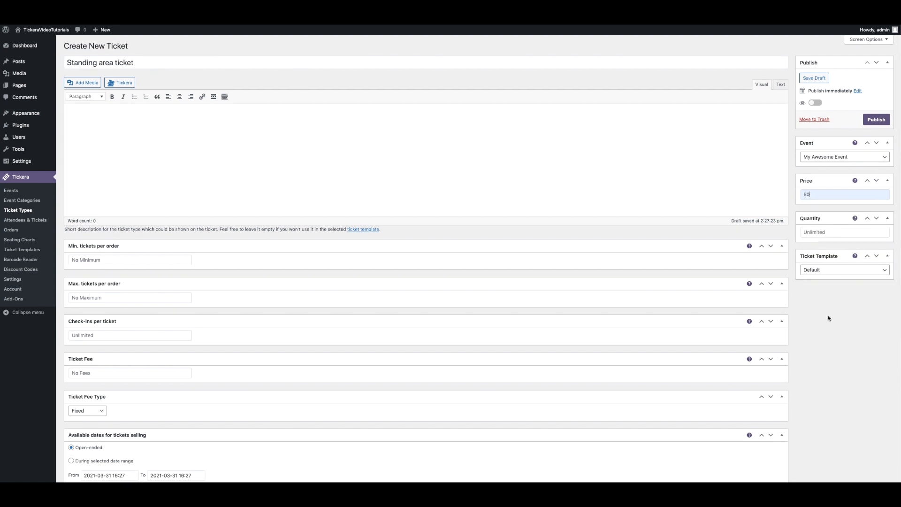
click(841, 235)
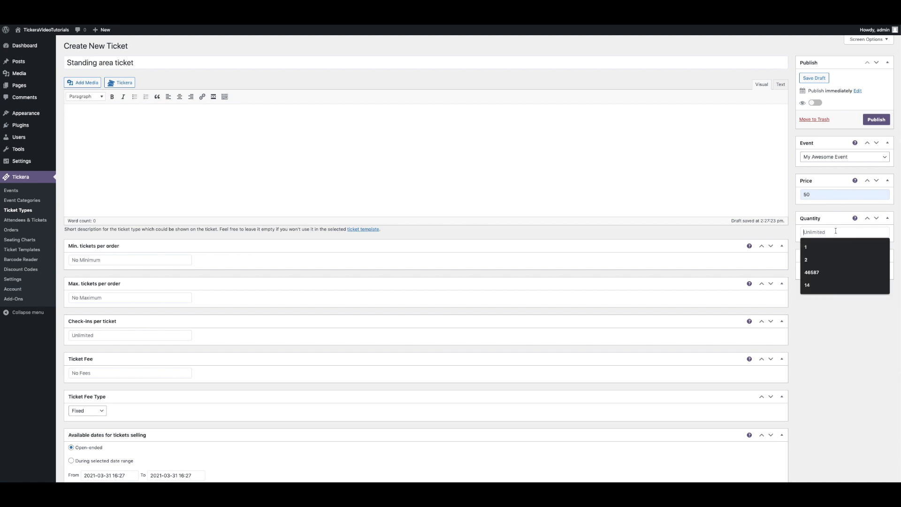
text(100)
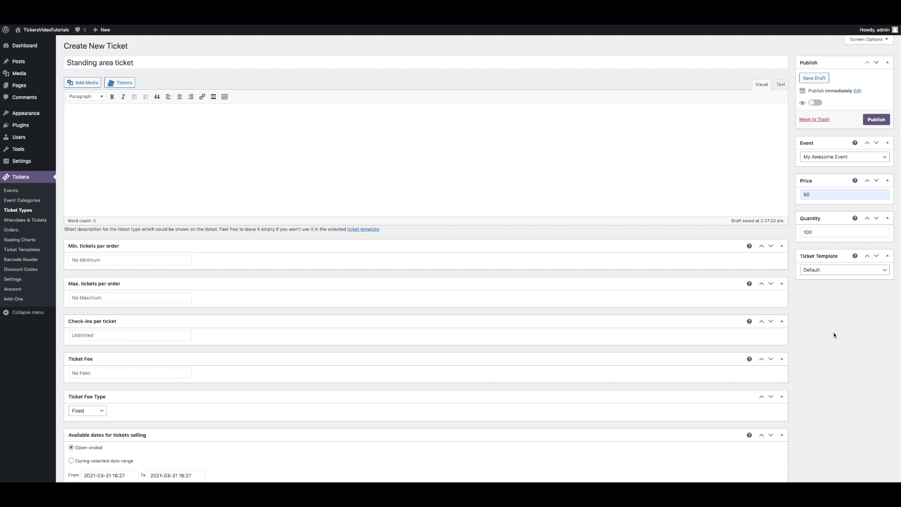
mouse_move(853, 219)
click(875, 121)
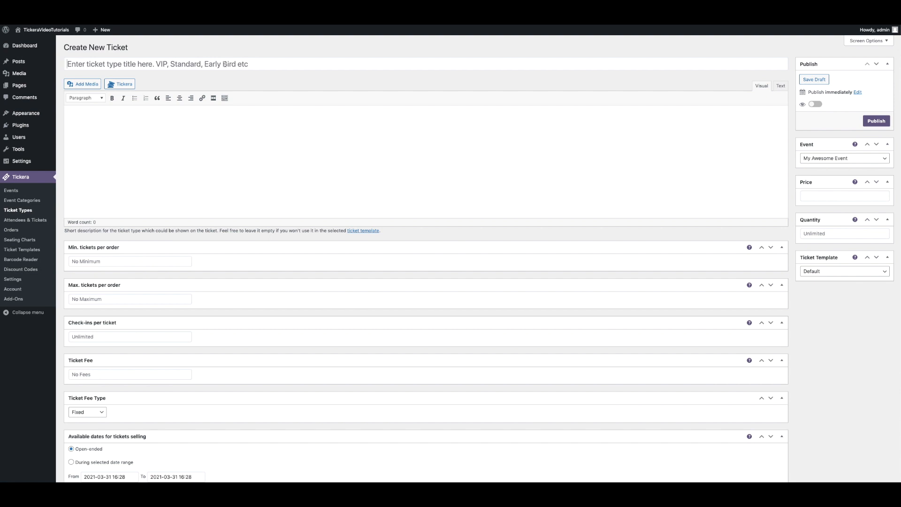
- Title the new ticket type "Reserved table ticket" and set its price to 100
text(Reserved )
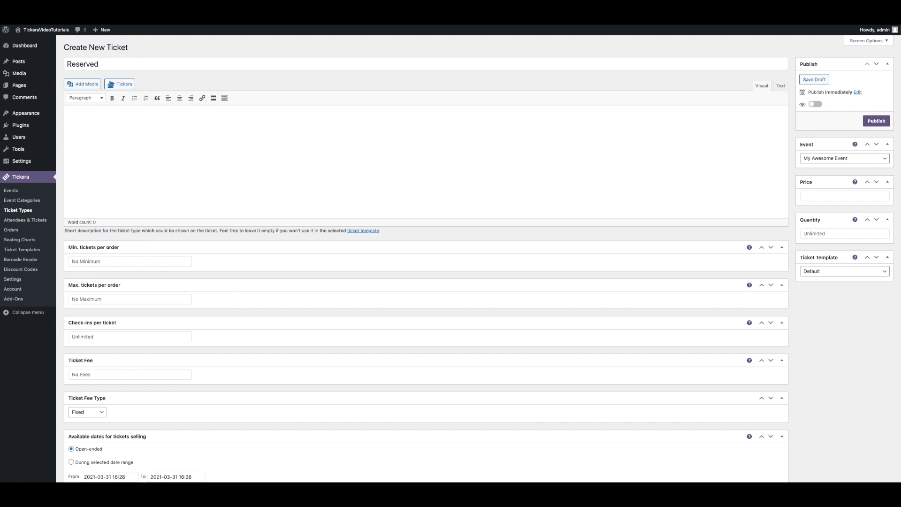
text(table ticket)
click(816, 194)
click(815, 209)
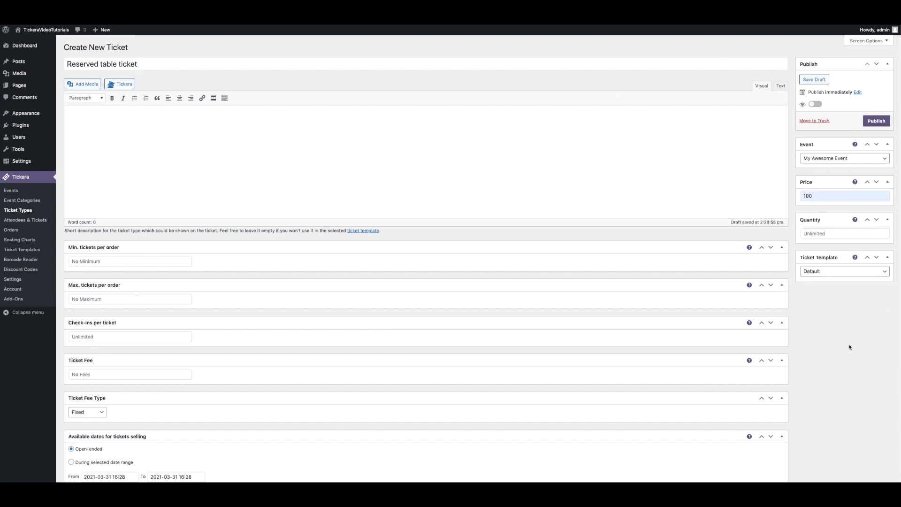
- Set the seat color of the reserved table ticket to the preset blue and publish the ticket type
scroll(833, 353, down, 5)
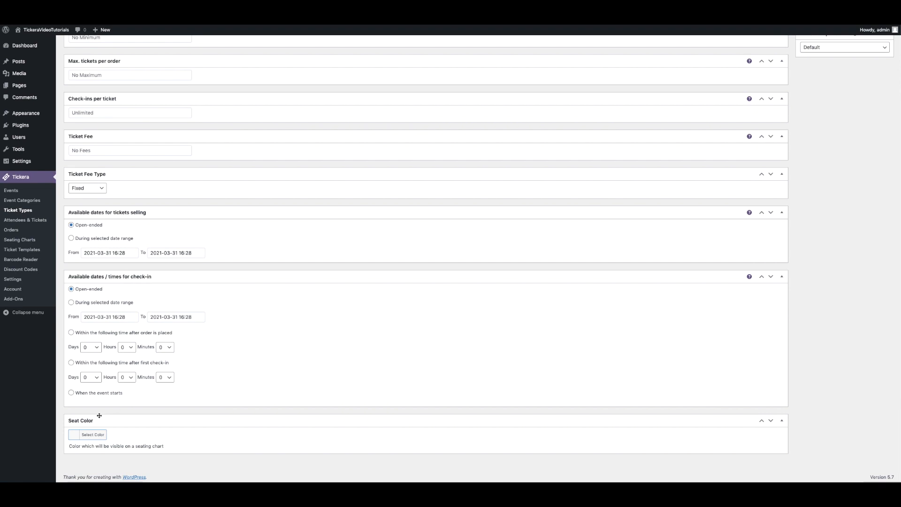
click(77, 435)
scroll(204, 445, down, 2)
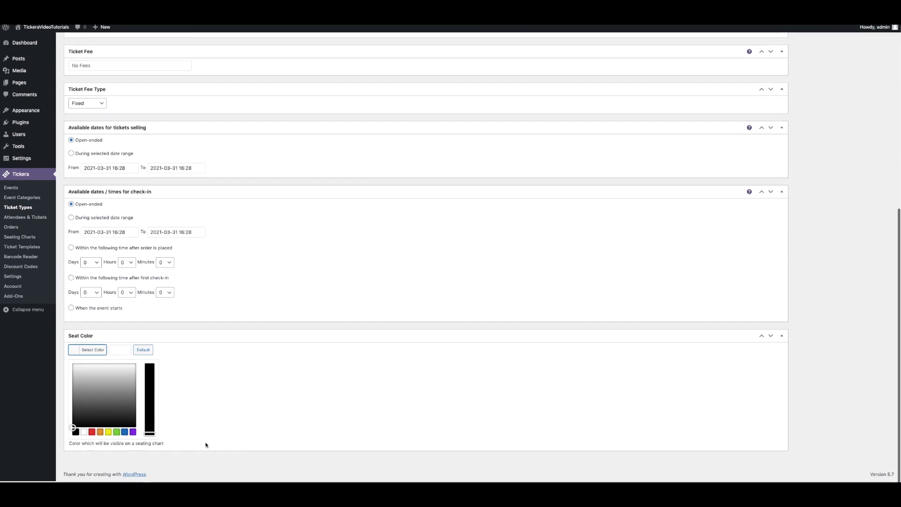
click(125, 435)
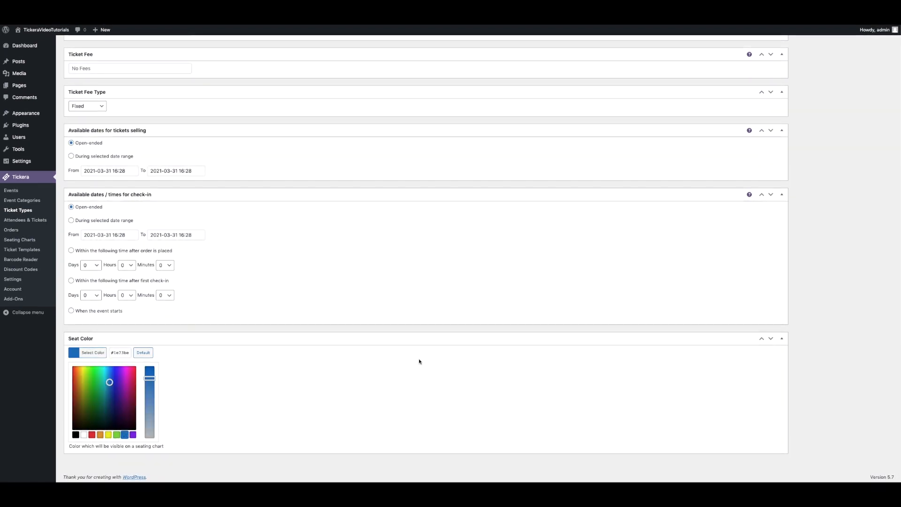
click(821, 329)
scroll(820, 329, up, 7)
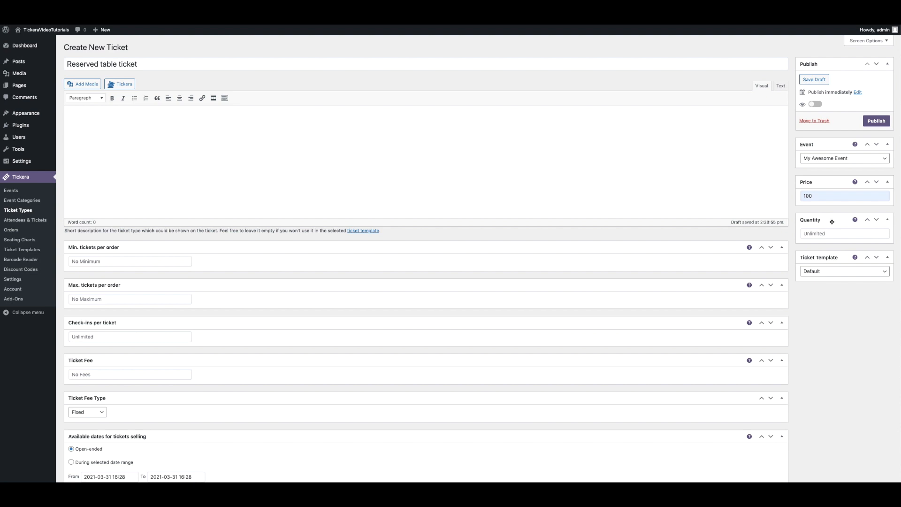
click(876, 121)
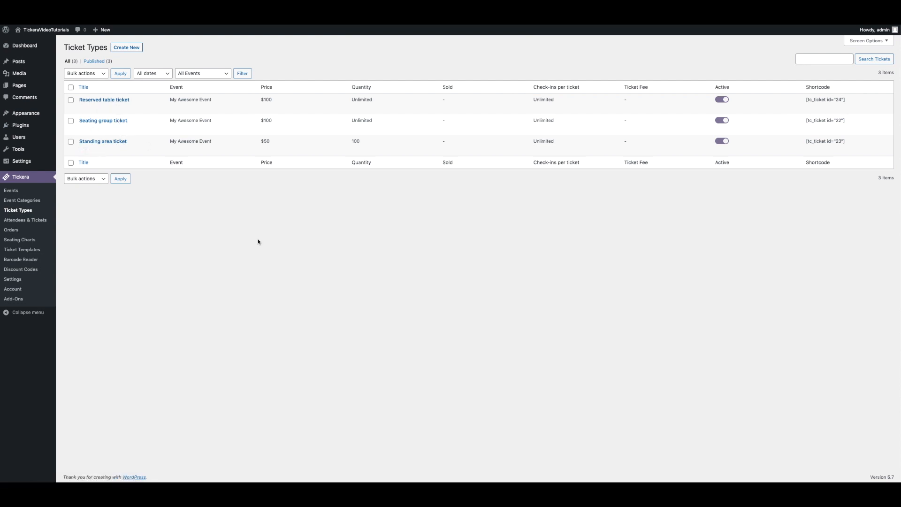
- Create a seating chart titled "My Awesome Seating Chart", assign it to My Awesome Event, and save it
click(29, 249)
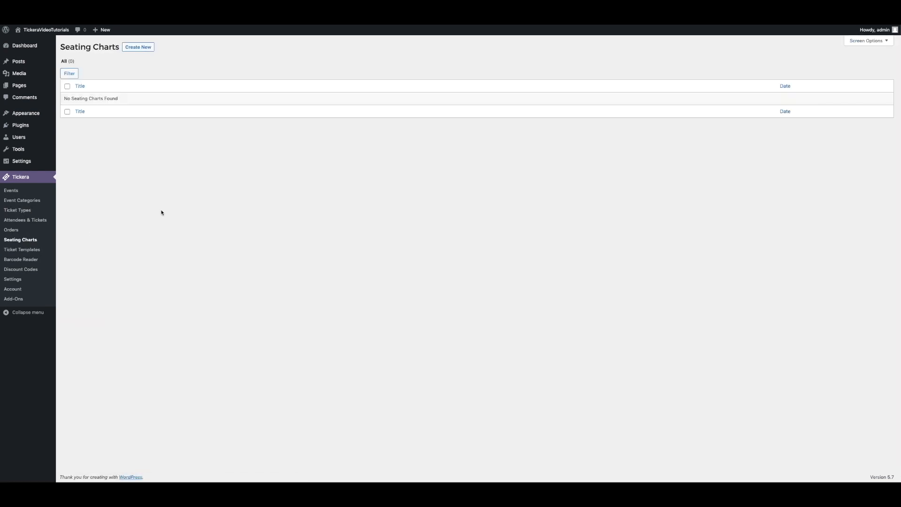
click(140, 49)
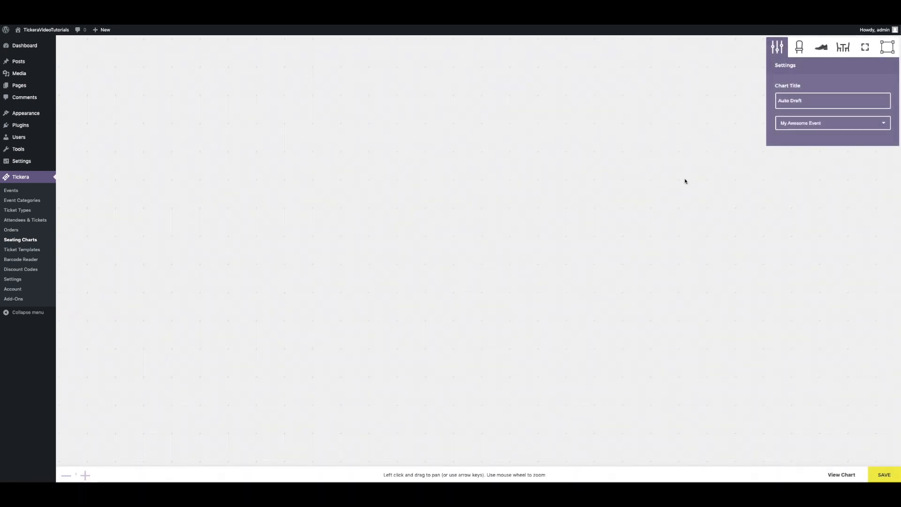
click(808, 99)
text(My Awesome Seating Chart)
click(827, 123)
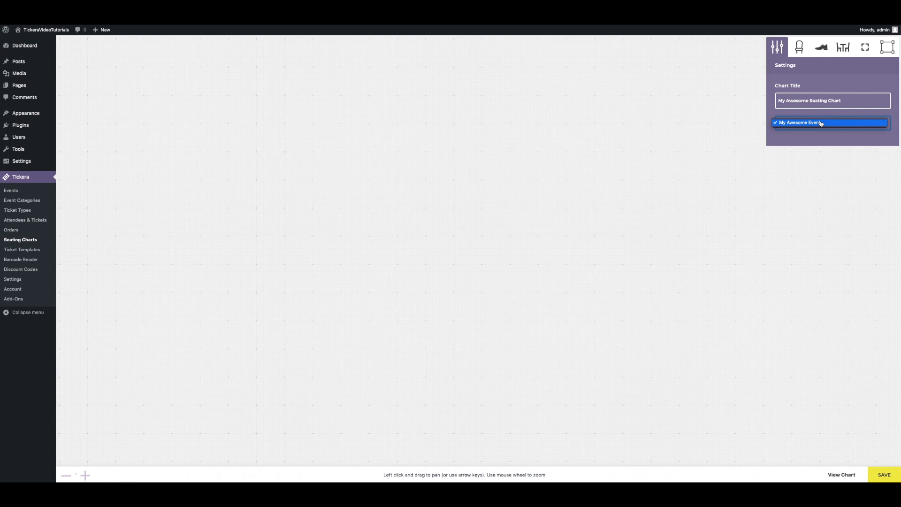
click(821, 123)
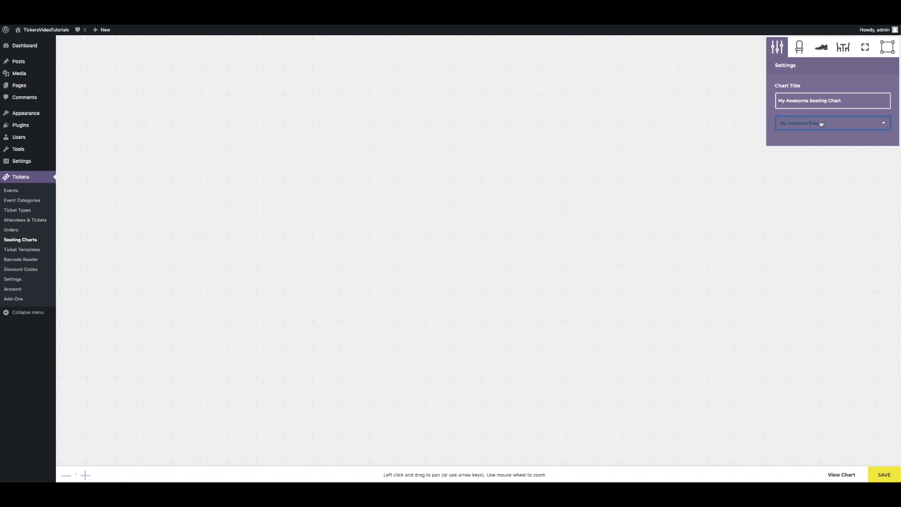
click(879, 475)
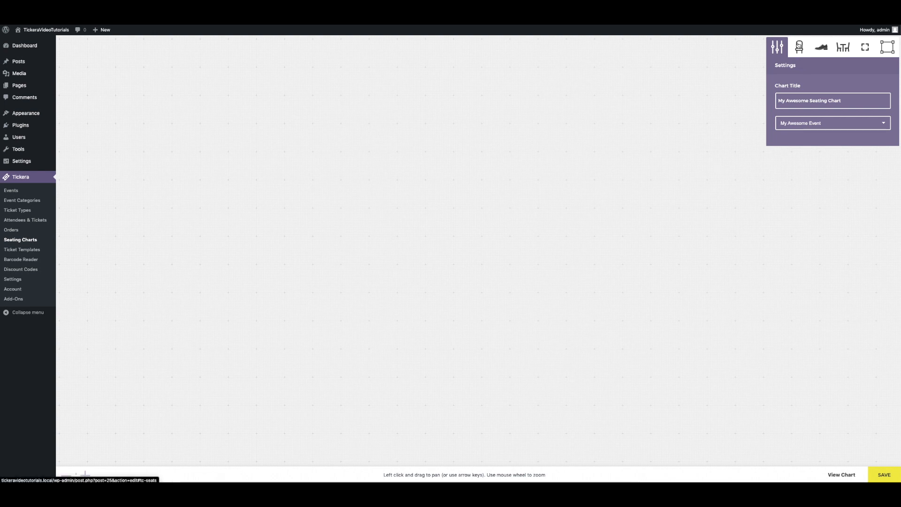
- Create a seating group titled "First seating group" with 2 rows, 10 columns and the round seat icon
click(798, 45)
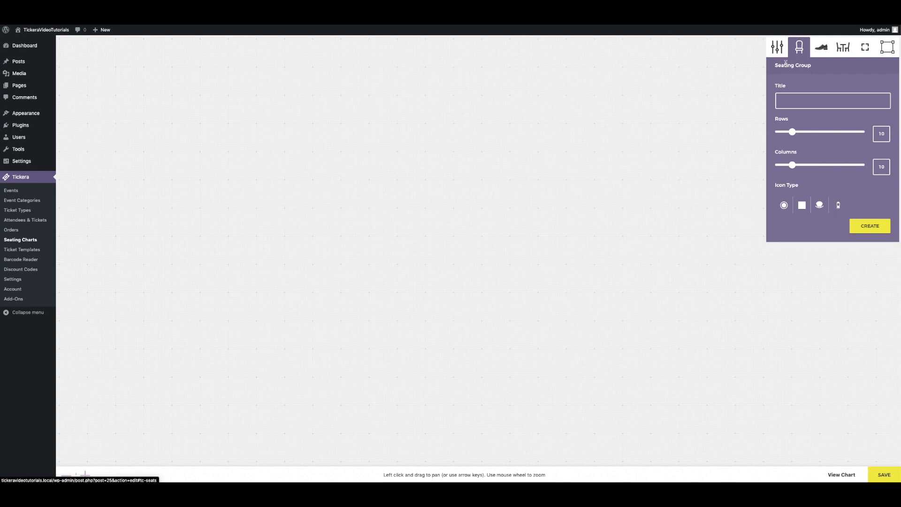
click(796, 97)
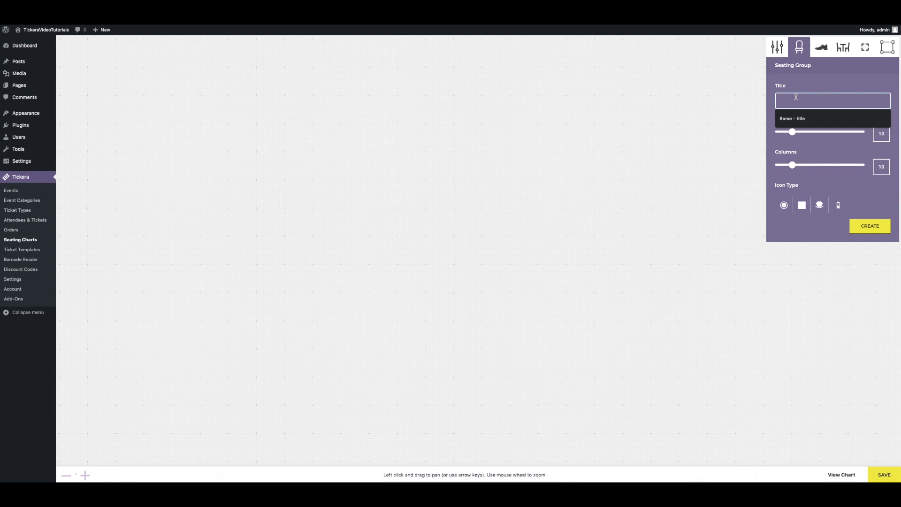
text(First seating )
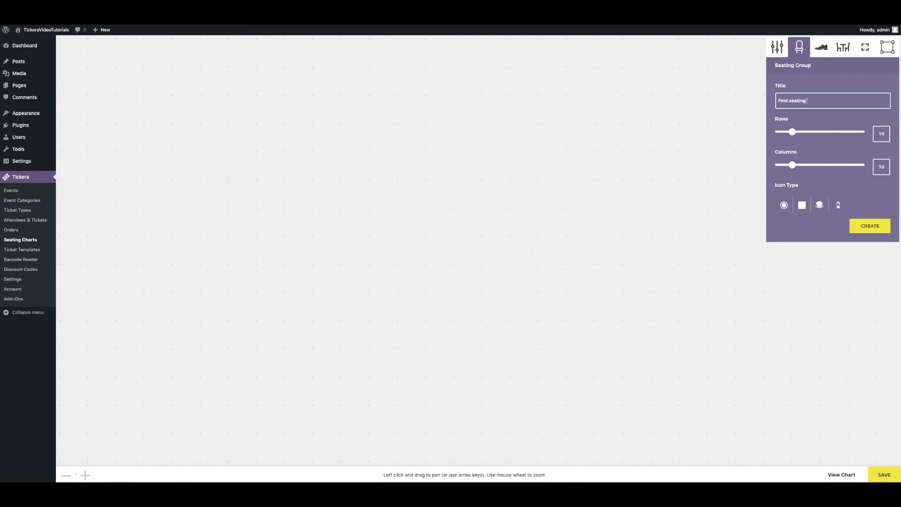
text(group)
double_click(881, 134)
text(2)
click(784, 205)
click(866, 226)
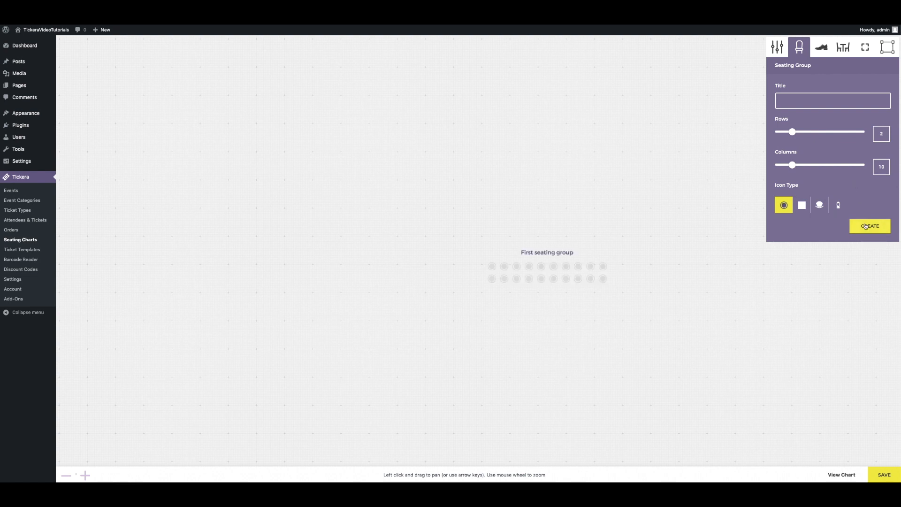
- Move the First seating group up and to the left on the chart canvas
mouse_move(600, 251)
drag(599, 251, 470, 164)
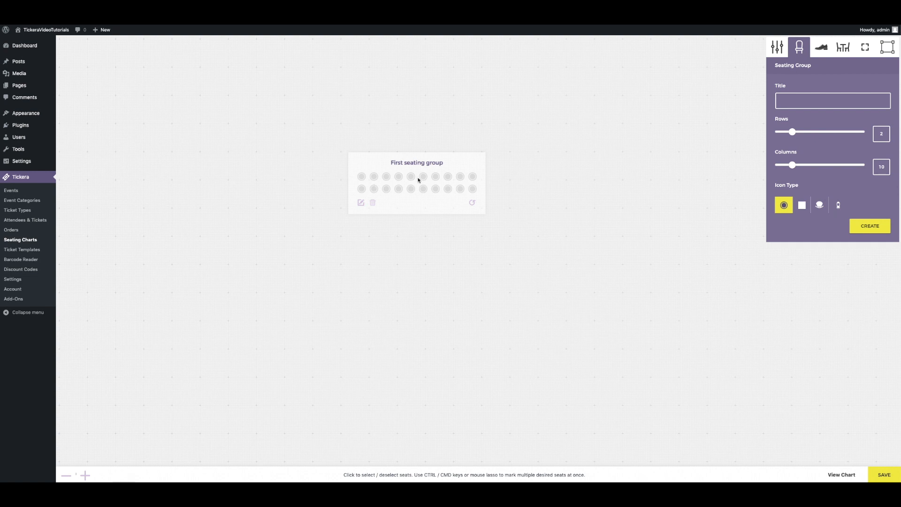
mouse_move(467, 161)
drag(468, 161, 388, 151)
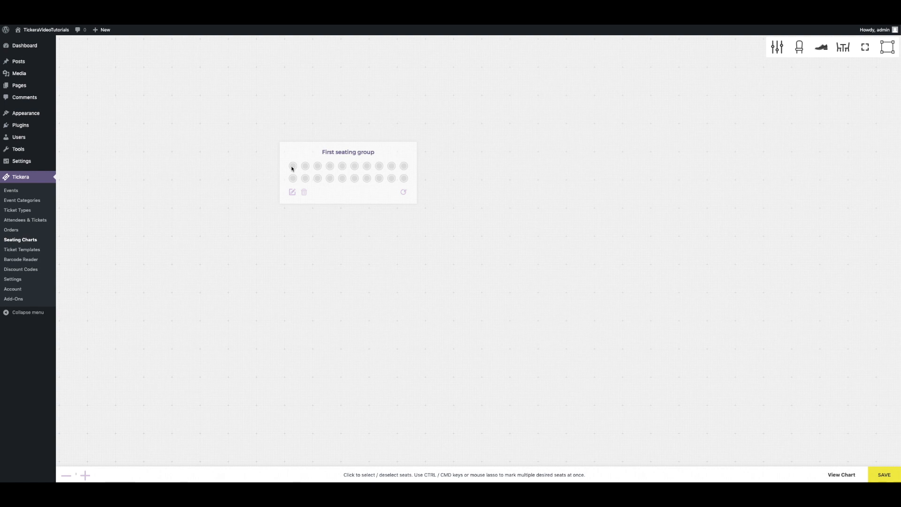
- Assign the Seating group ticket type to all seats in both rows of the First seating group
drag(291, 167, 420, 177)
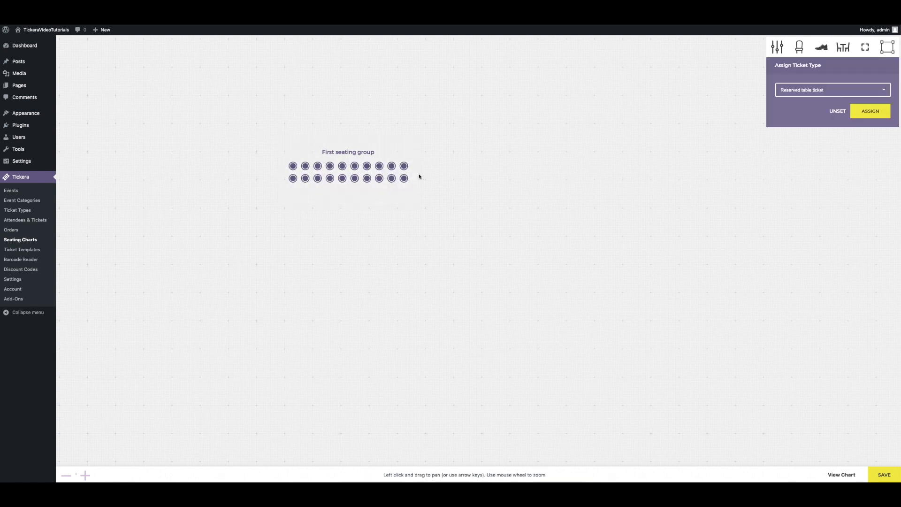
click(820, 91)
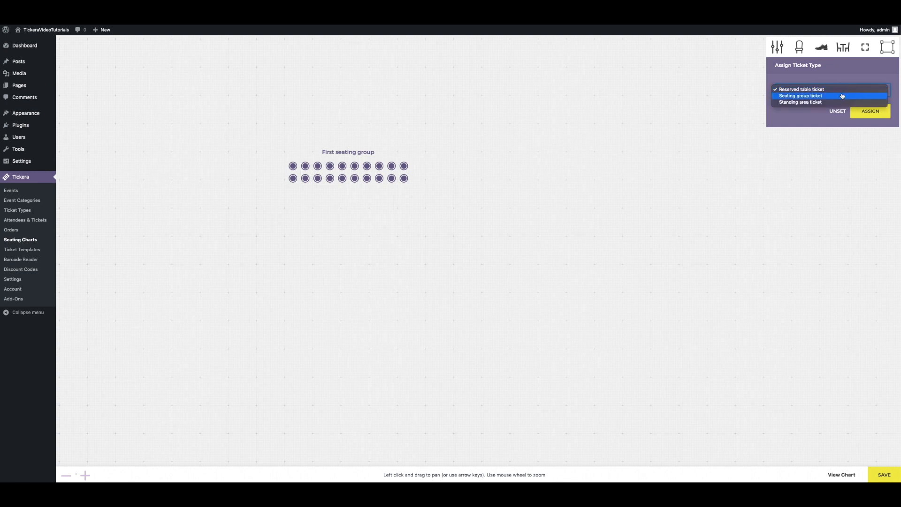
click(837, 96)
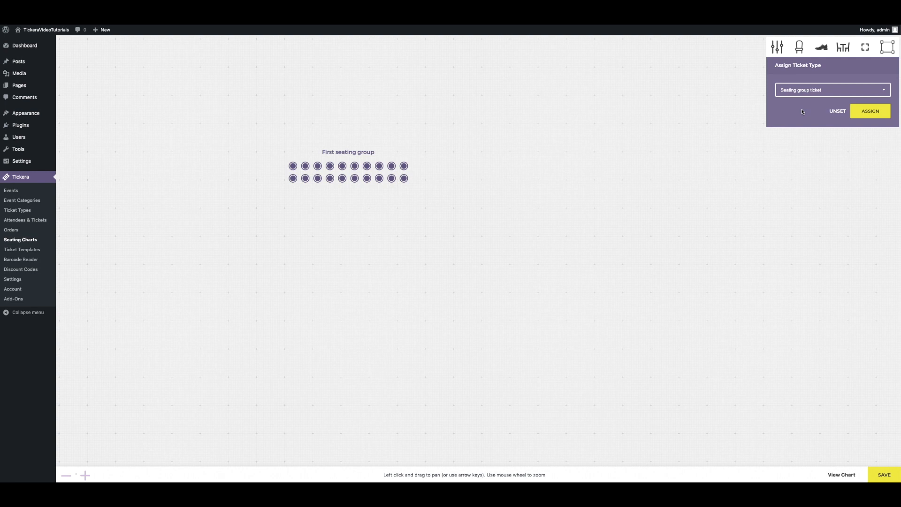
click(866, 111)
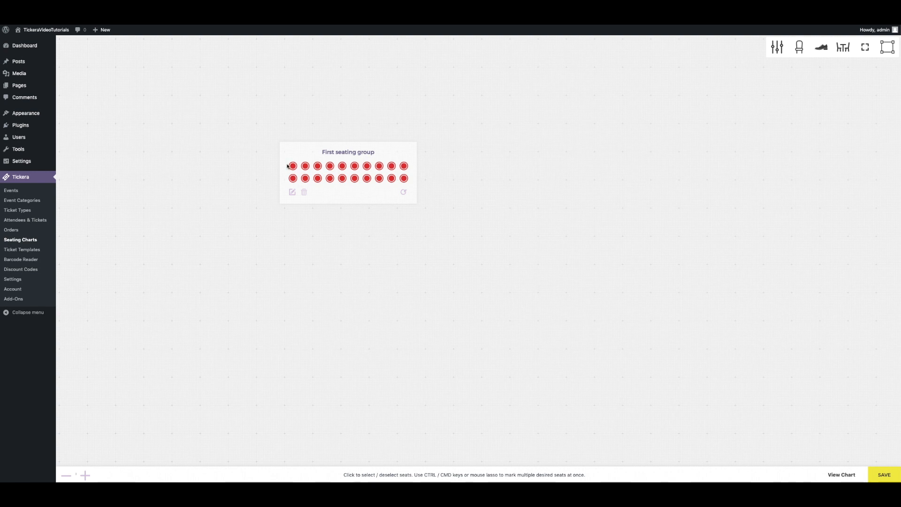
- Label the ten seats of the group's upper row with letter A and odd numbers starting from 1
drag(287, 165, 409, 168)
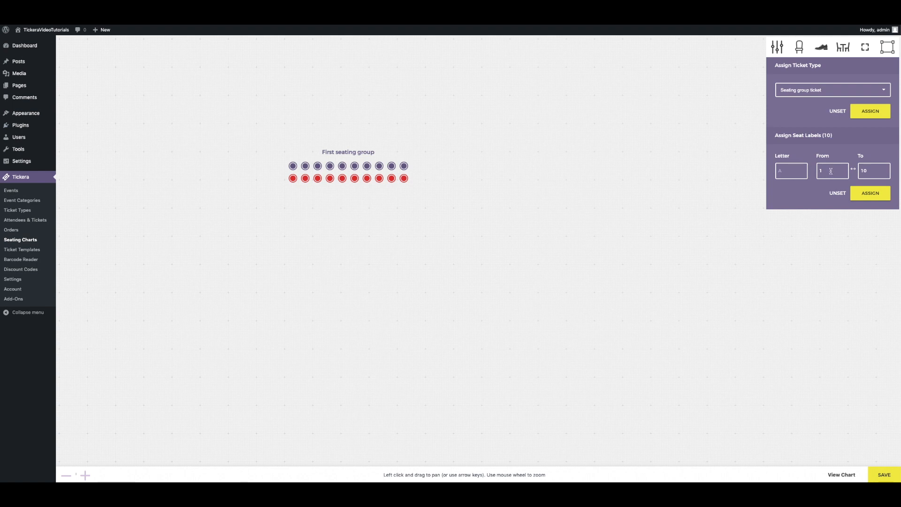
click(791, 172)
text(A)
click(833, 168)
double_click(871, 171)
text(1)
click(874, 198)
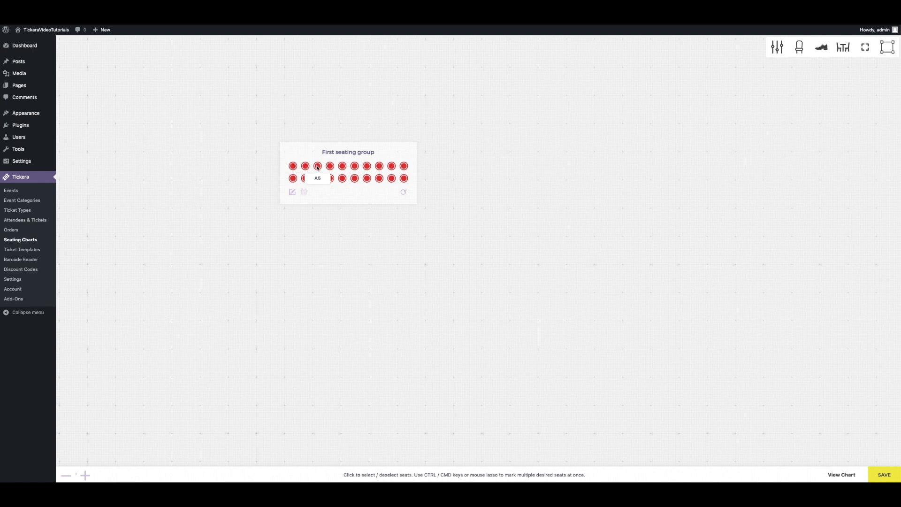
- Label the ten seats of the group's lower row with letter B, numbered from 2
mouse_move(287, 179)
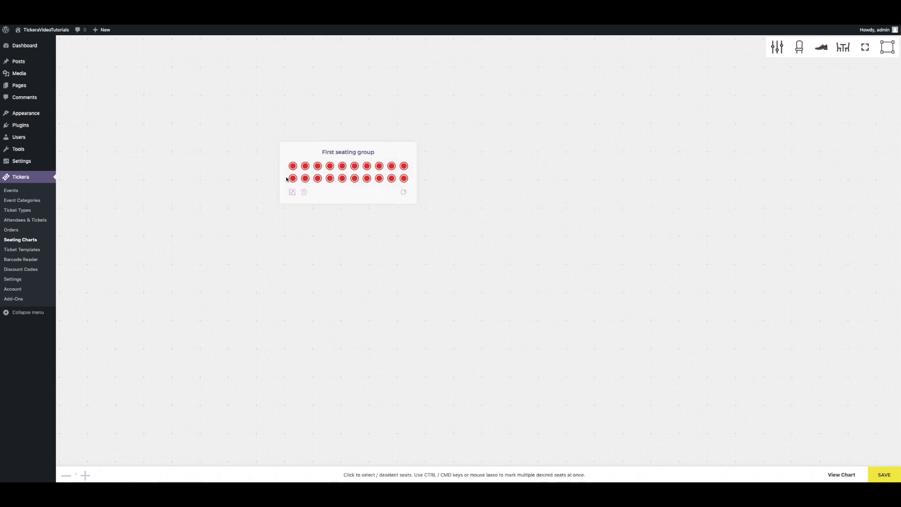
drag(286, 179, 408, 181)
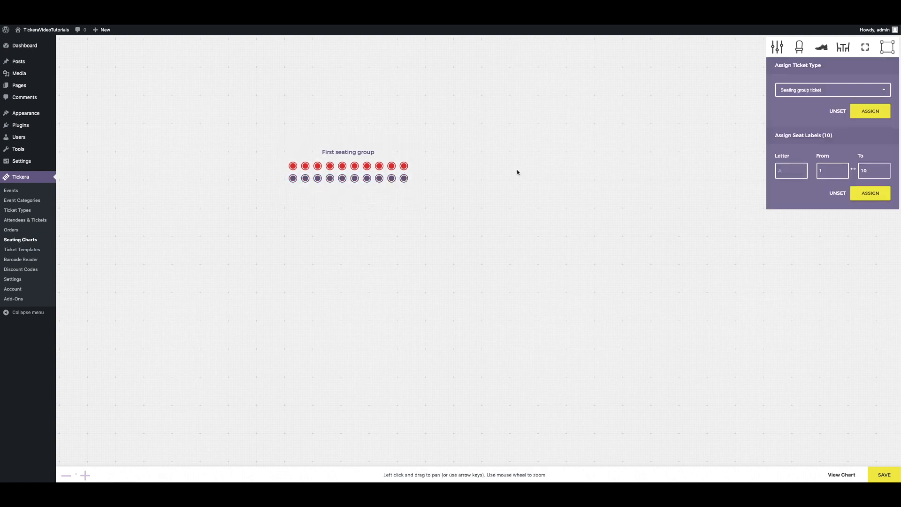
click(785, 168)
text(B)
double_click(837, 169)
text(2)
key(Tab)
text(2)
click(870, 192)
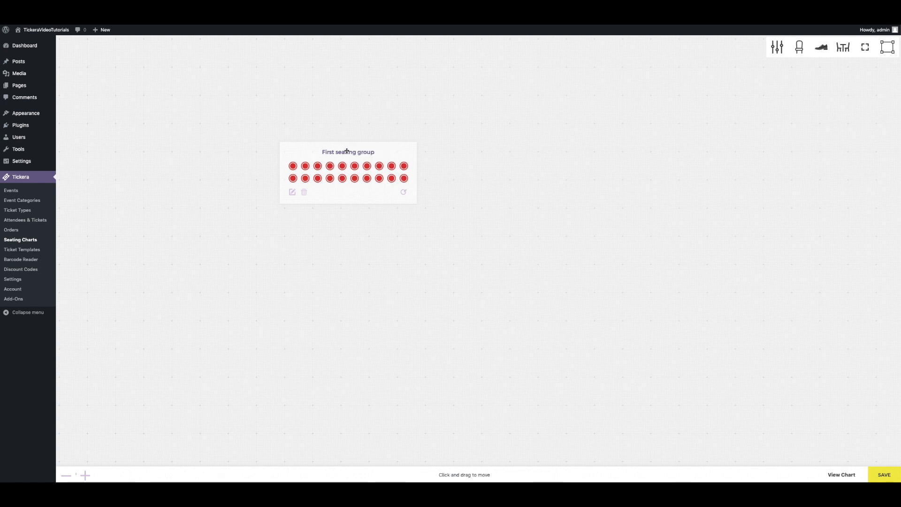
- Move the First seating group further left and rotate it clockwise so its rows slope down to the right
drag(346, 151, 273, 149)
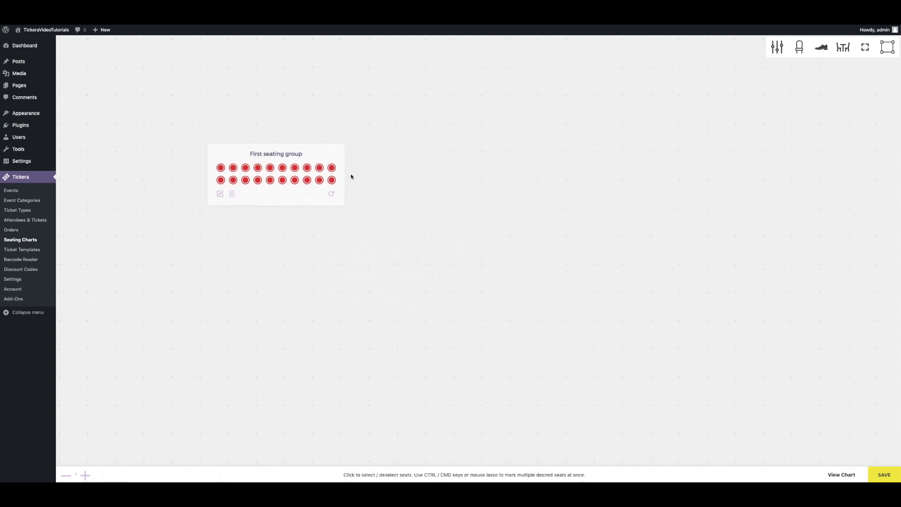
mouse_move(332, 179)
click(332, 194)
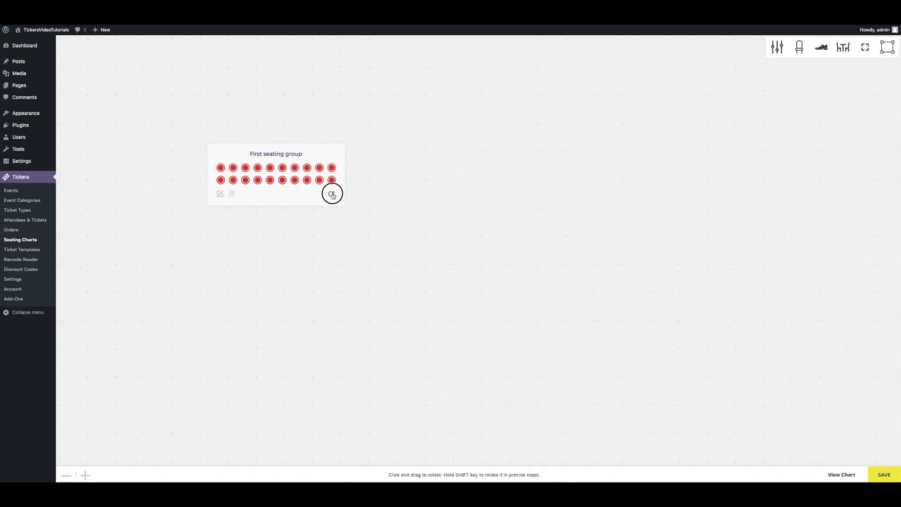
mouse_move(332, 194)
mouse_down()
mouse_move(284, 228)
mouse_move(318, 216)
mouse_move(332, 195)
mouse_up()
drag(331, 194, 313, 225)
- Create another round-seat group titled "Second seating group" with 2 rows and 10 columns
click(799, 51)
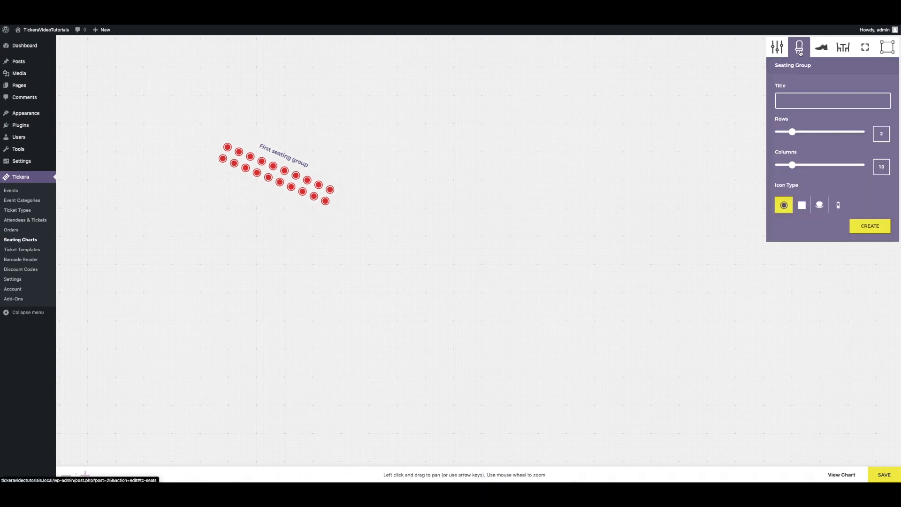
click(799, 96)
text(se)
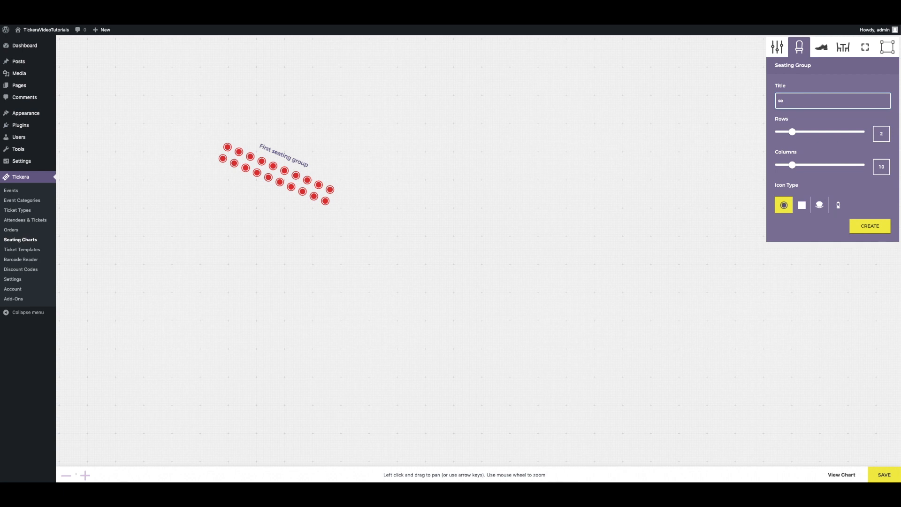
key(BackSpace)
key(BackSpace)
text(Second seating groun)
key(BackSpace)
text(p)
click(869, 226)
- Place the Second seating group just below the first one and rotate it clockwise to the same slope
drag(564, 249, 280, 230)
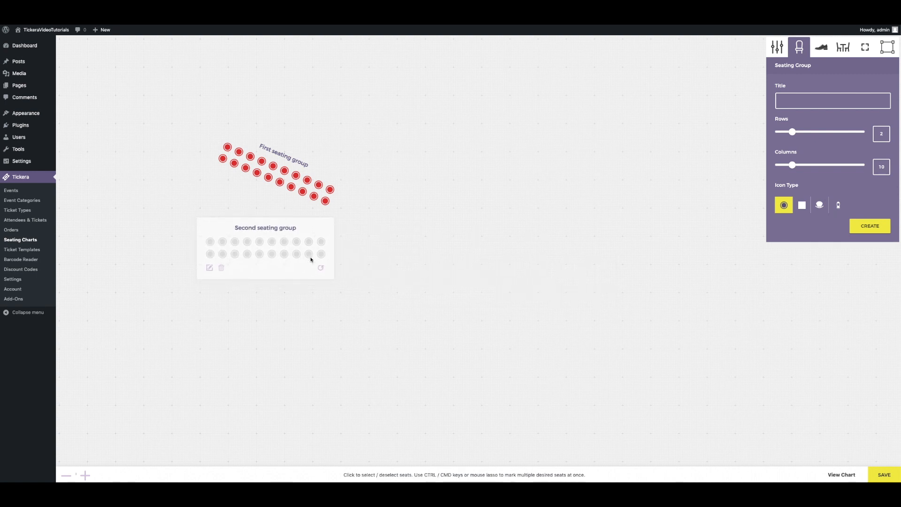
drag(322, 269, 312, 280)
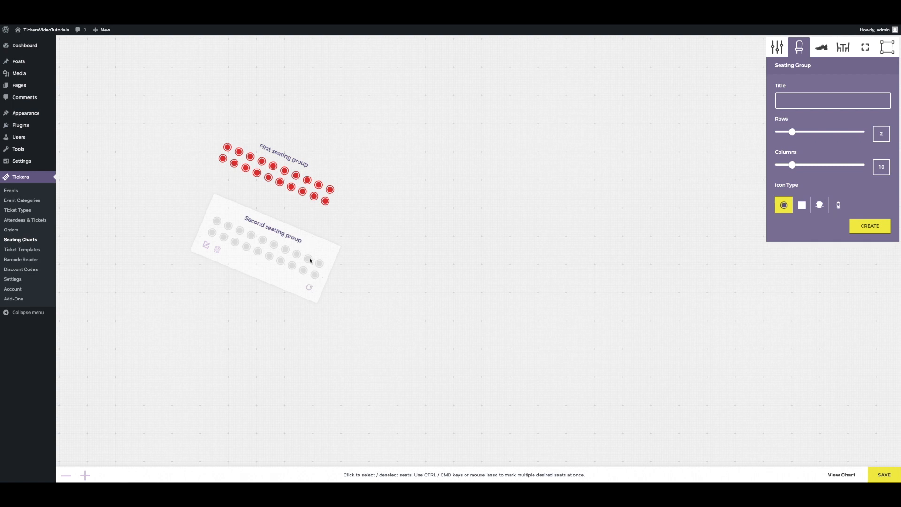
drag(292, 236, 285, 208)
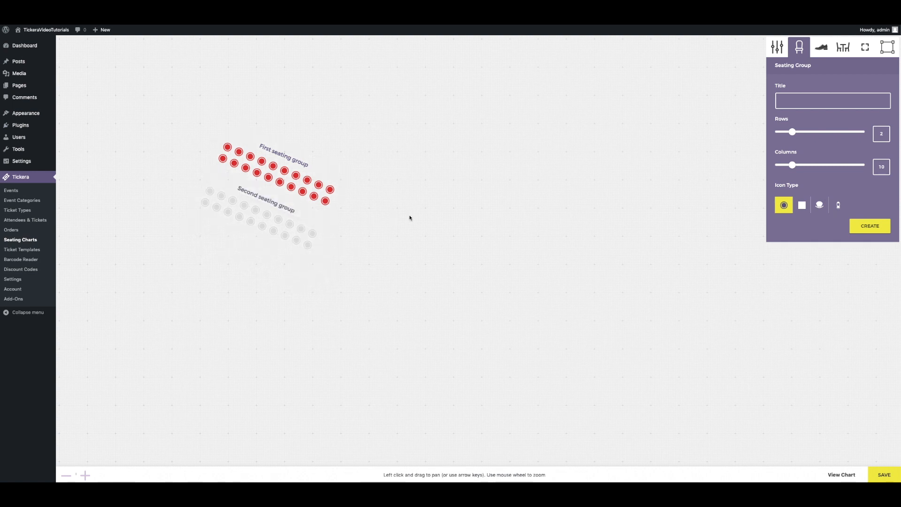
- Delete the Second seating group from the chart permanently
click(210, 221)
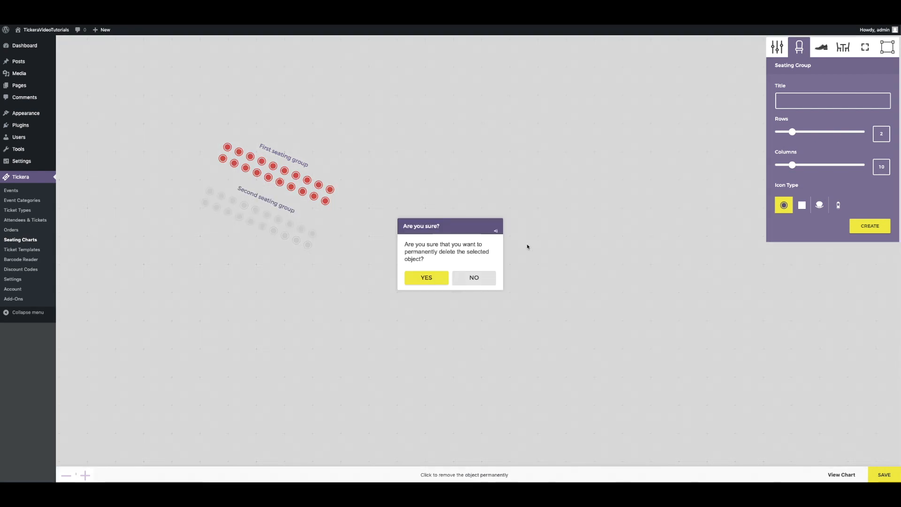
key(Return)
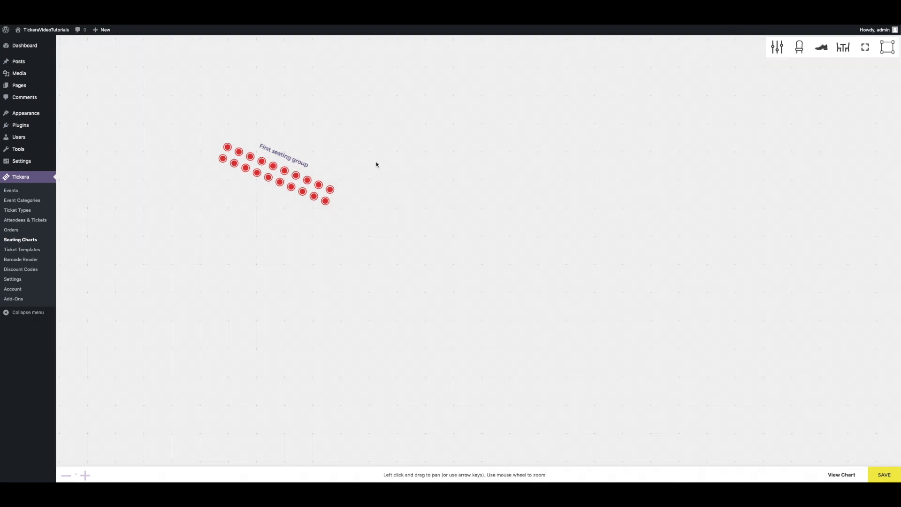
- Create a standing area titled "Stainding area" that uses the Standing area ticket type
click(820, 49)
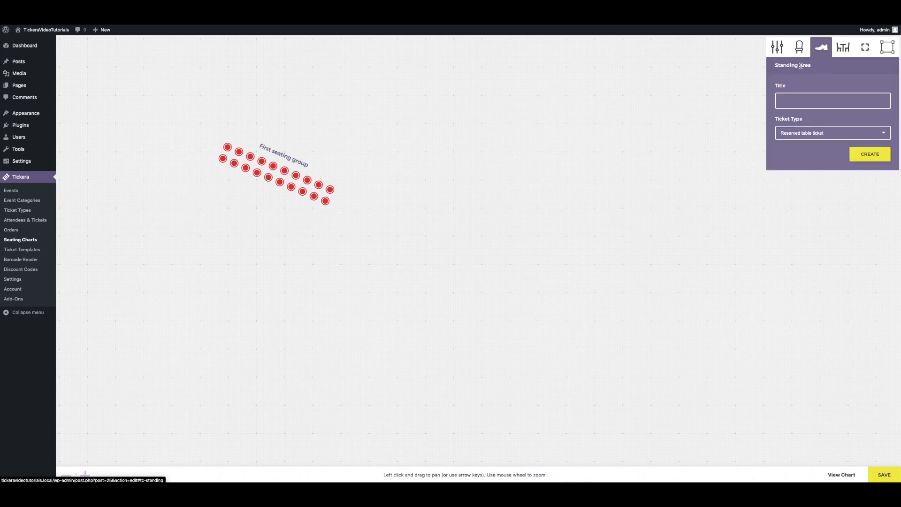
click(797, 102)
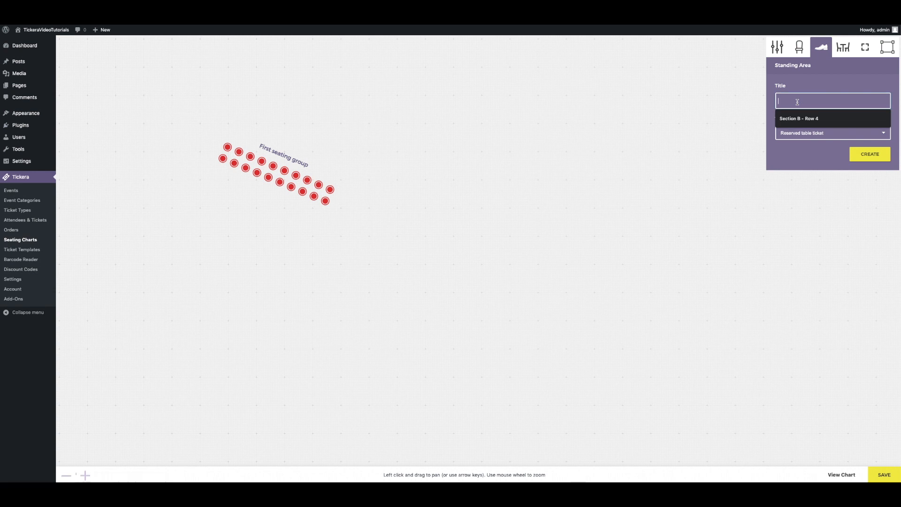
text(Stand)
key(BackSpace)
key(BackSpace)
key(BackSpace)
key(BackSpace)
key(BackSpace)
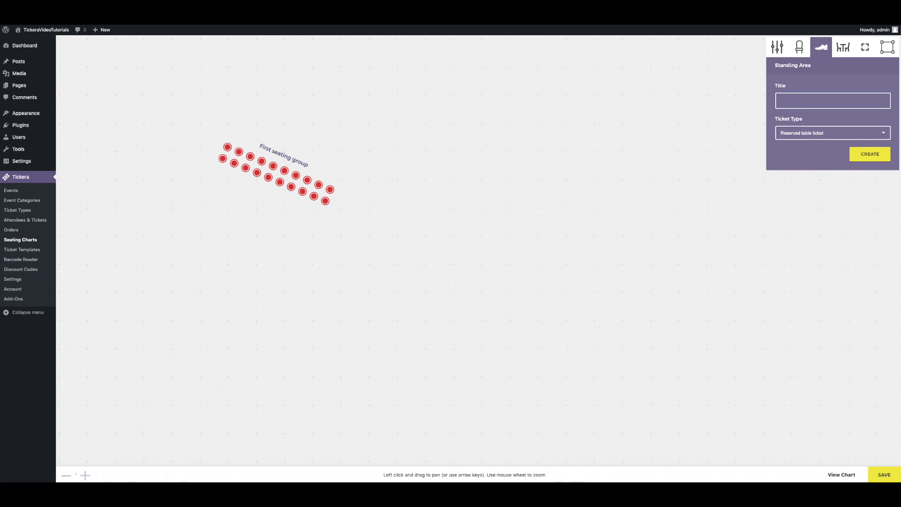
text(Stainding area)
click(821, 135)
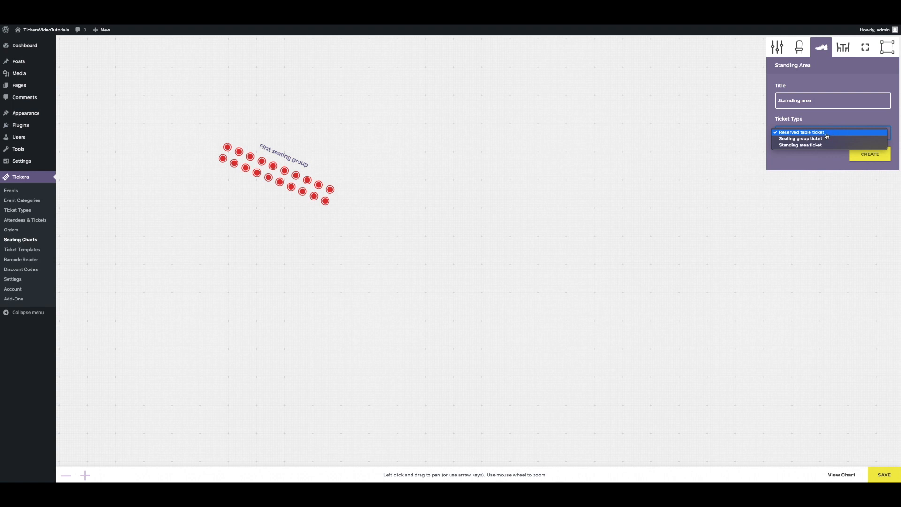
click(812, 145)
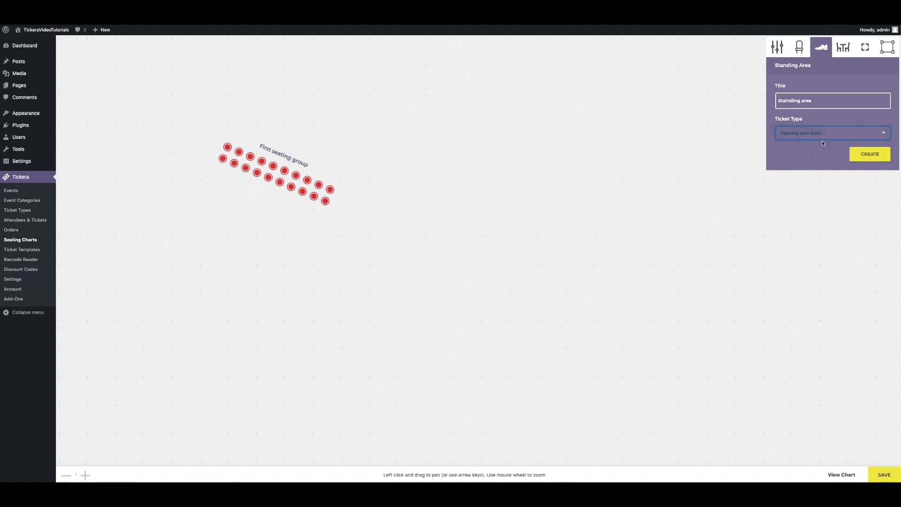
click(864, 158)
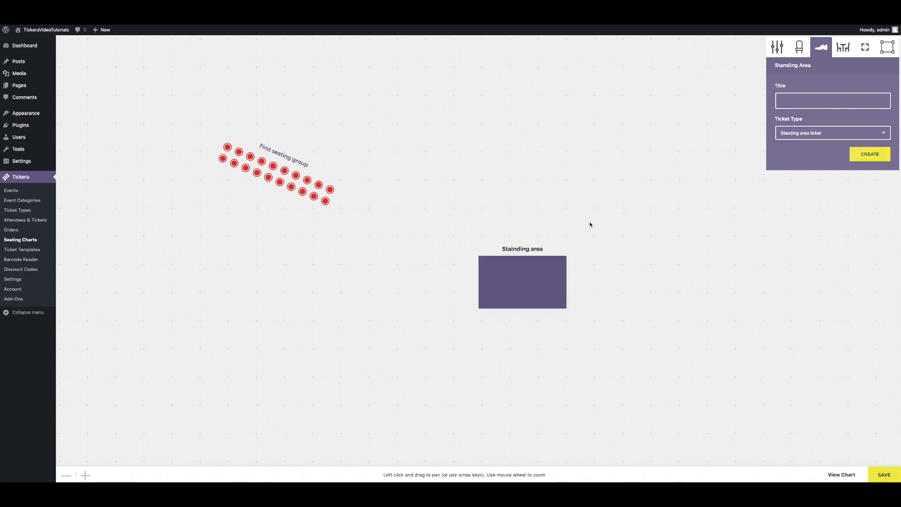
- Enlarge the standing area in width and height and position it to the lower right of the First seating group
drag(552, 247, 449, 226)
click(455, 280)
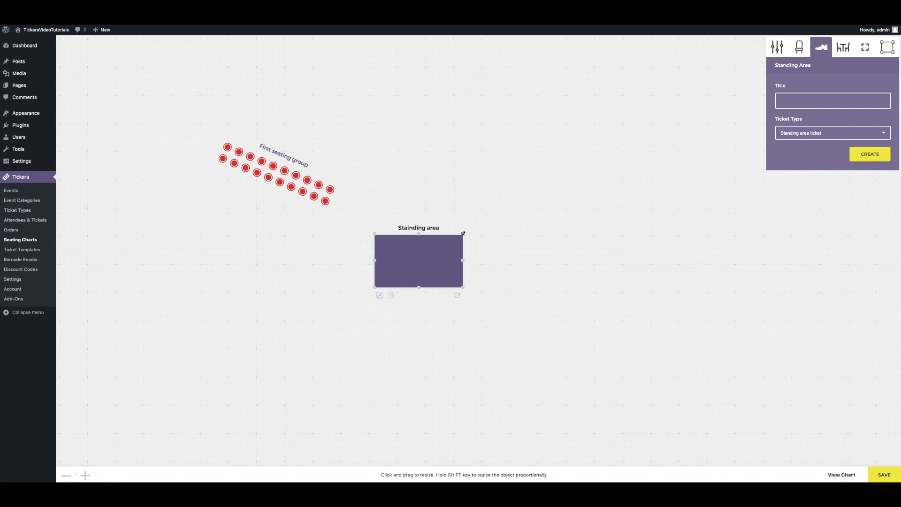
drag(464, 233, 505, 216)
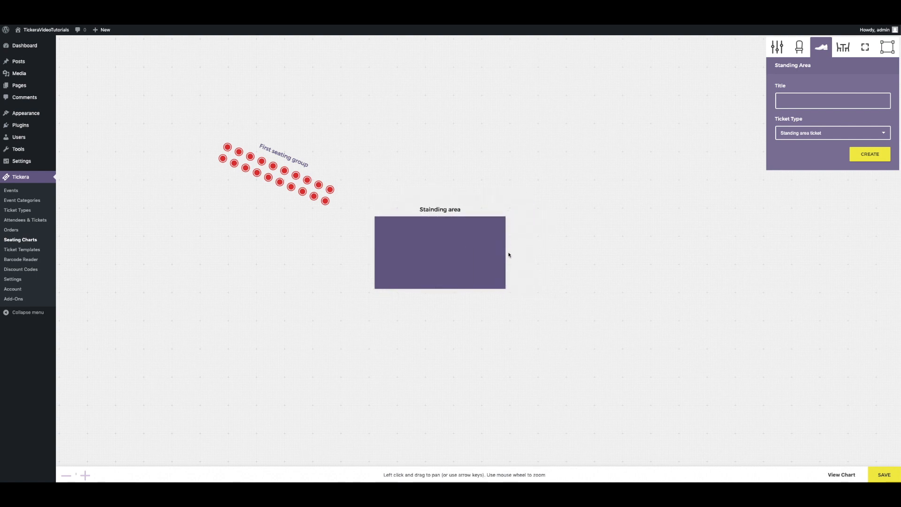
drag(506, 251, 552, 263)
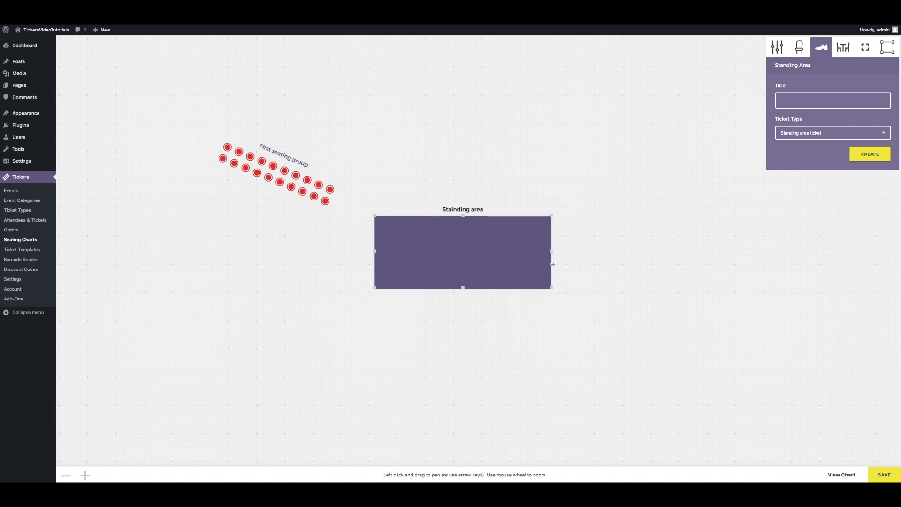
drag(374, 215, 346, 215)
drag(449, 287, 447, 315)
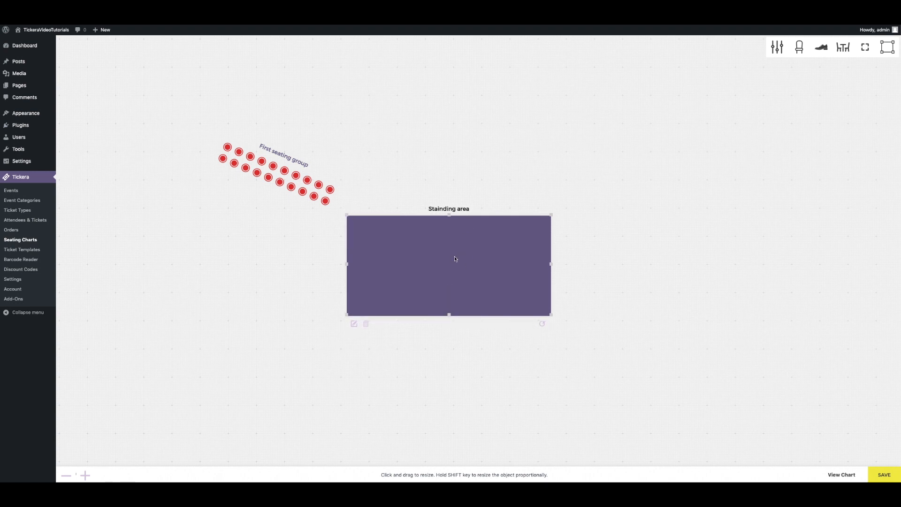
drag(472, 209, 478, 183)
click(589, 218)
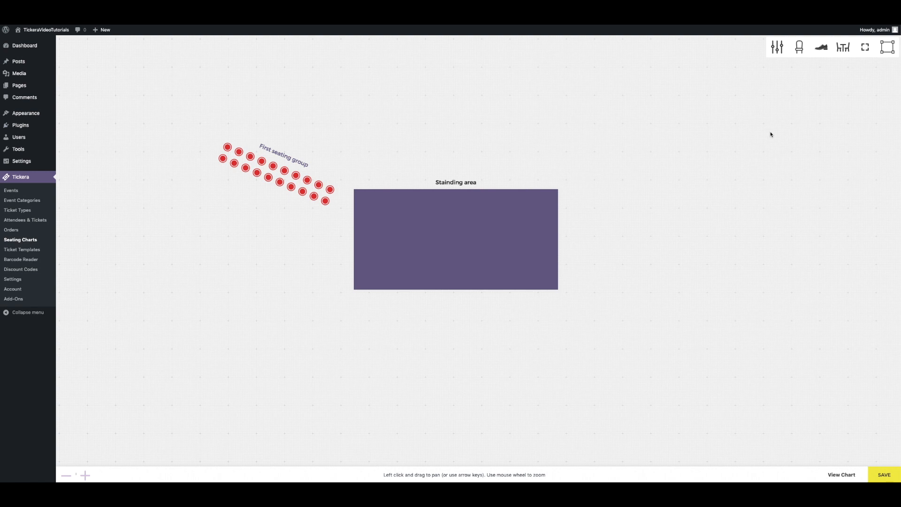
- Create a yellow rectangular table titled "Table for ten" with 10 seats and no end seats
click(845, 52)
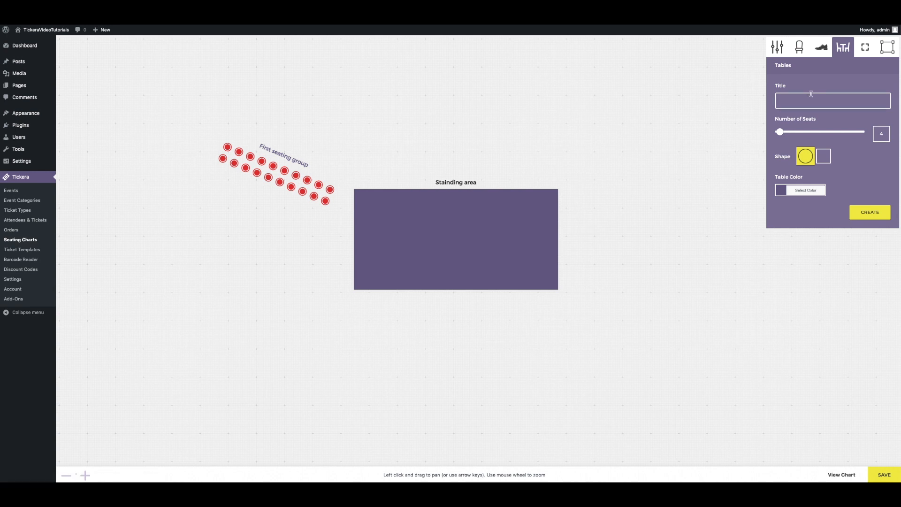
text(Table for ten)
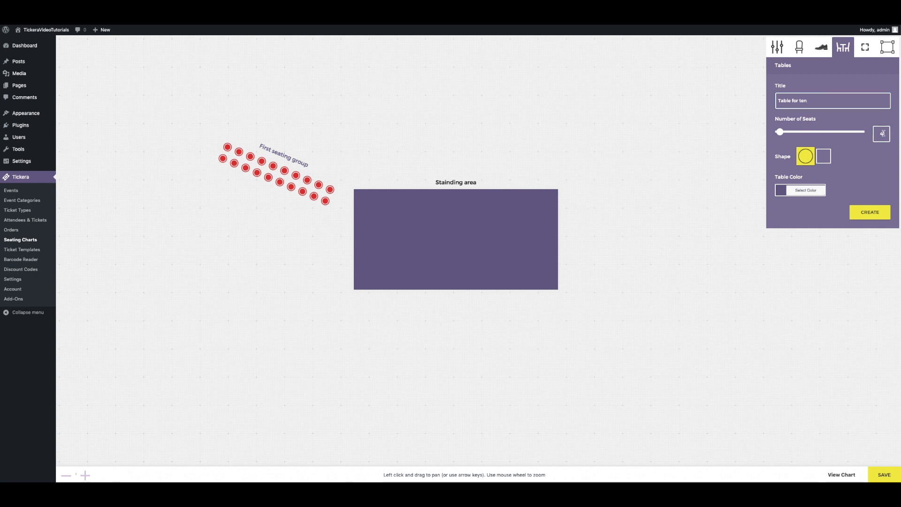
drag(780, 133, 791, 133)
click(780, 190)
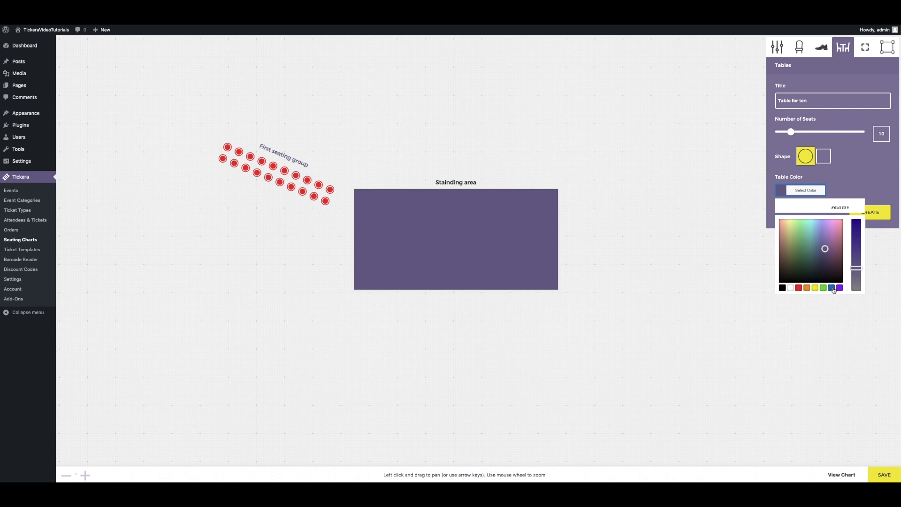
click(815, 287)
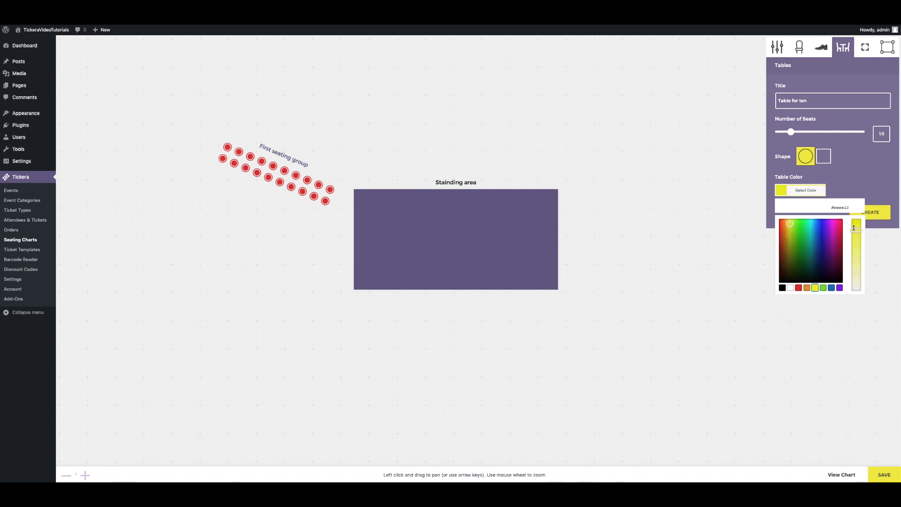
click(851, 191)
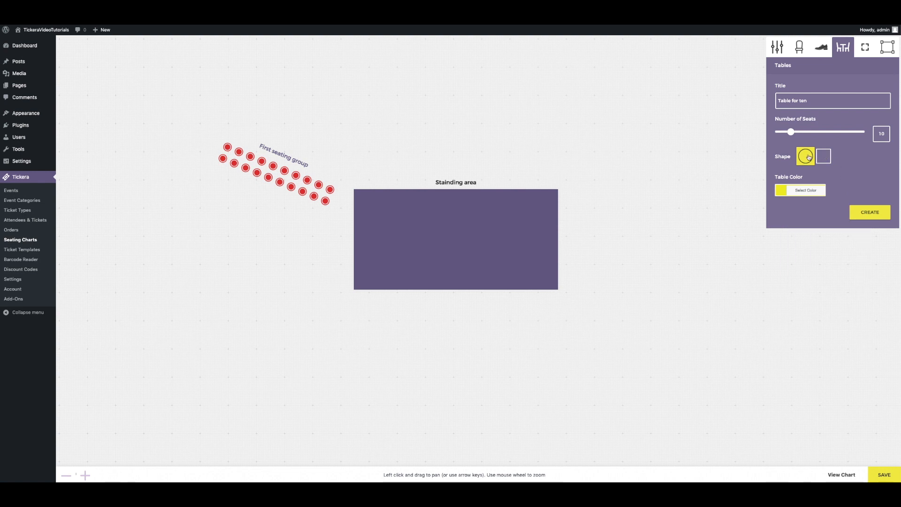
click(823, 156)
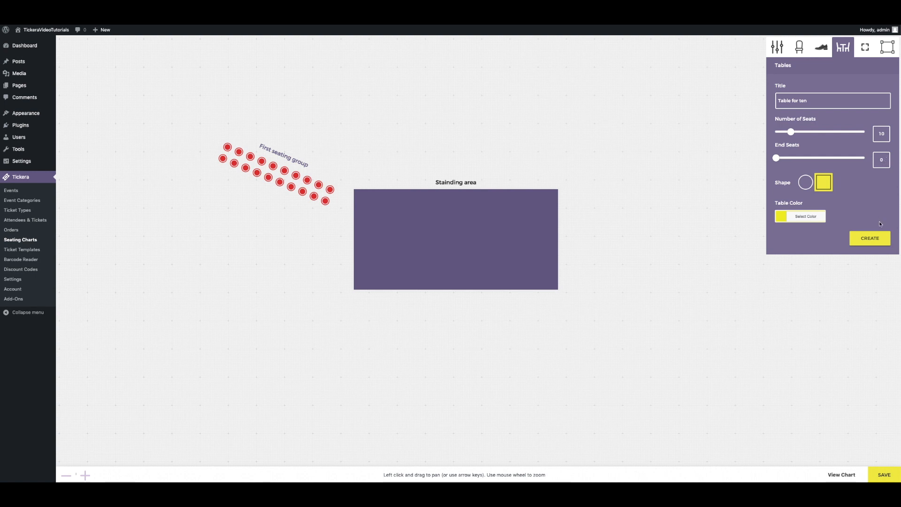
click(869, 238)
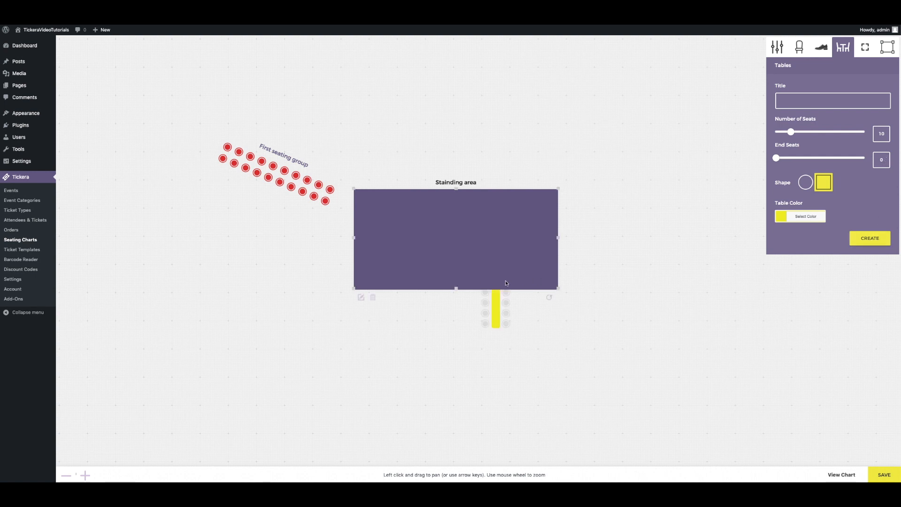
- Move the Table for ten below the First seating group and set its number of end seats to 2
drag(497, 253, 233, 227)
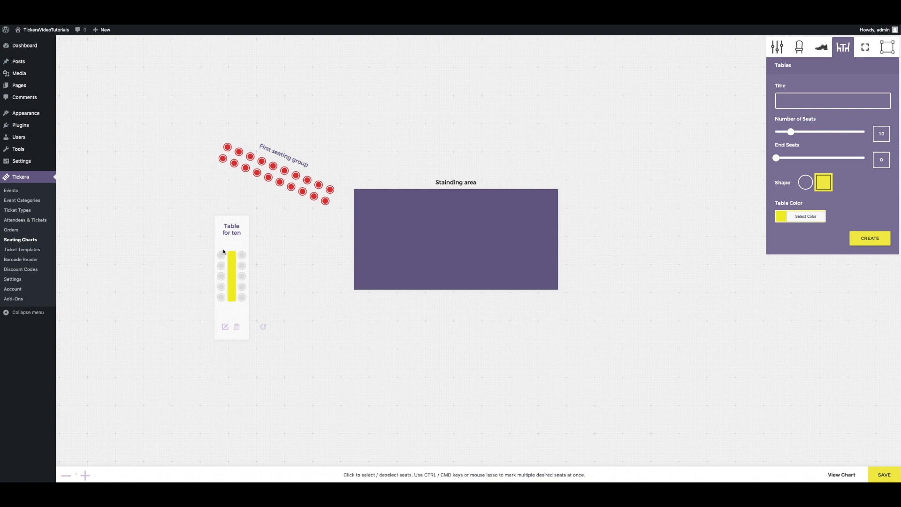
click(242, 298)
click(226, 328)
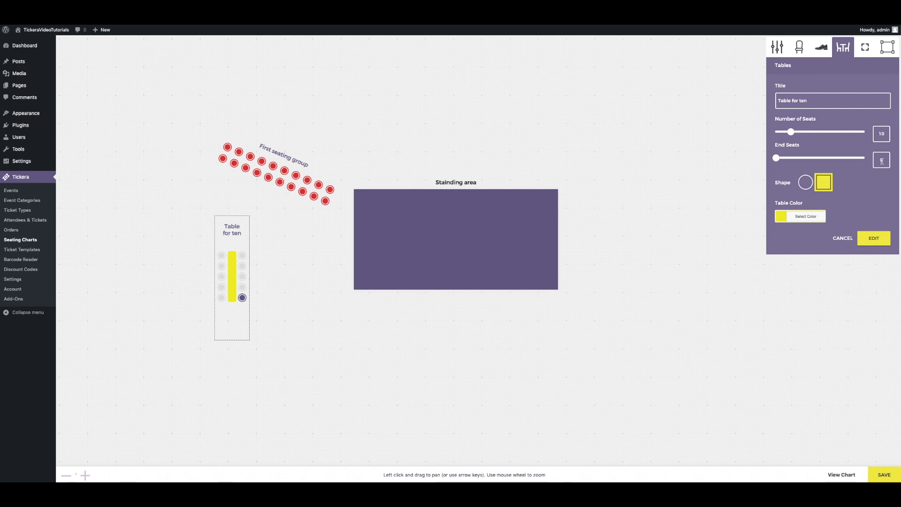
drag(777, 158, 812, 160)
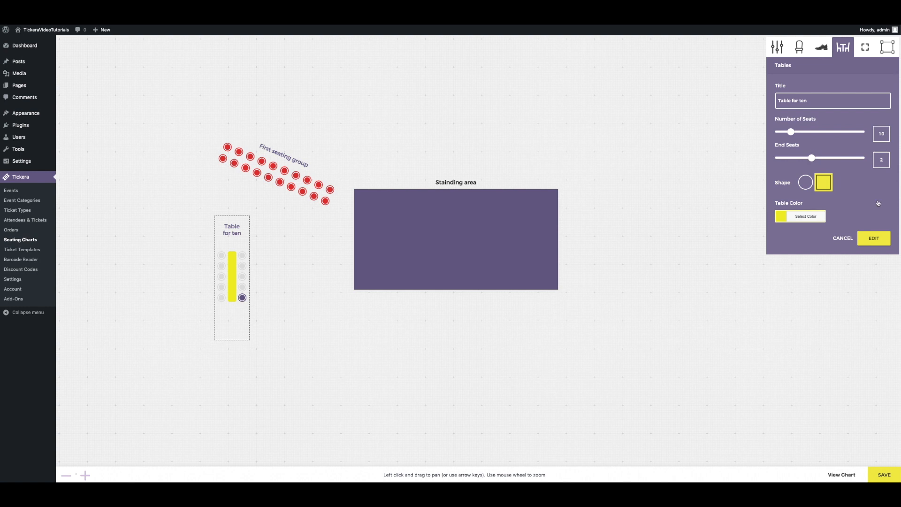
click(873, 238)
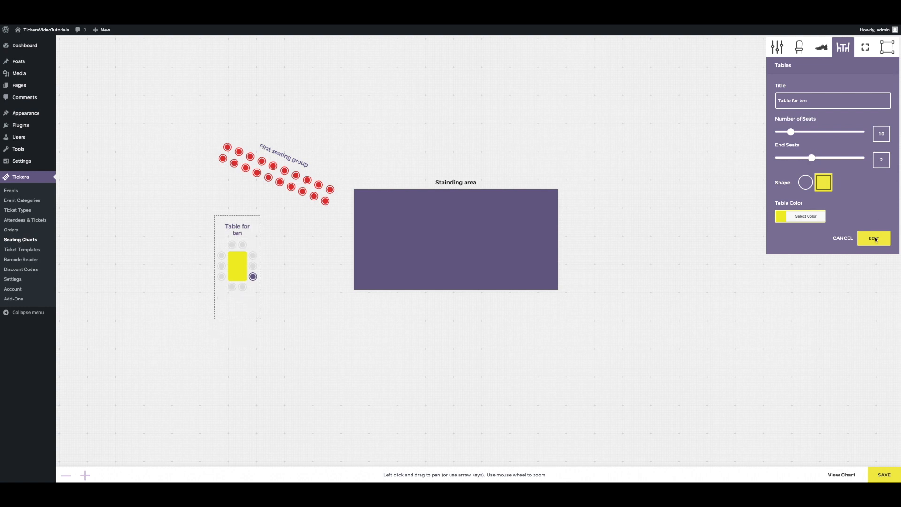
- Select all ten seats around the Table for ten and assign them the Reserved table ticket type
click(252, 277)
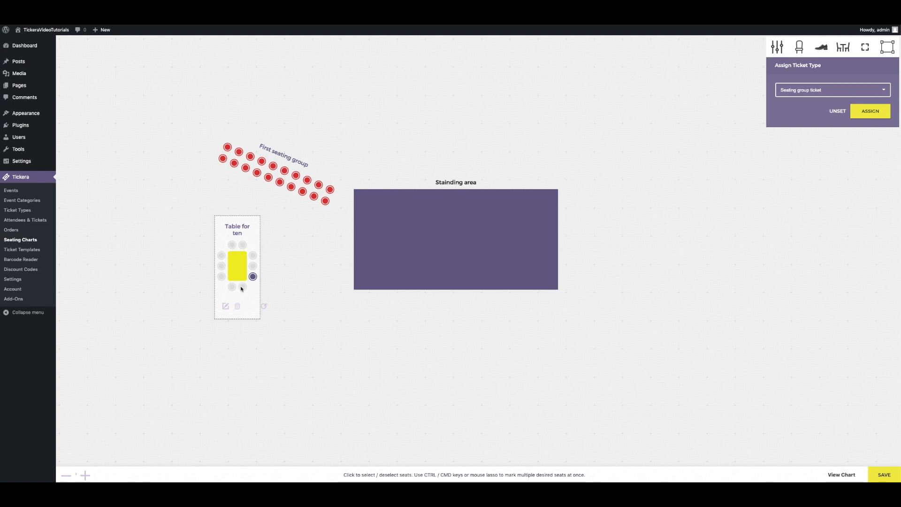
click(284, 346)
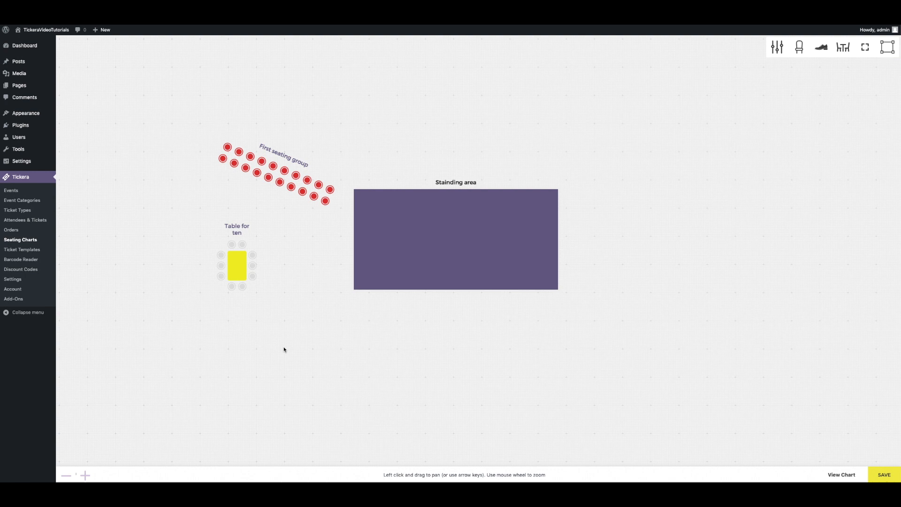
click(232, 263)
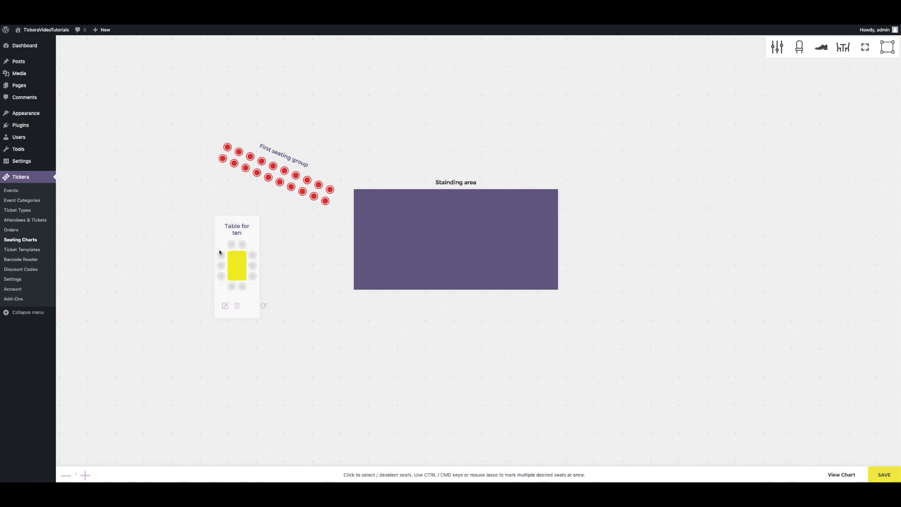
click(220, 252)
click(221, 268)
drag(220, 258, 226, 284)
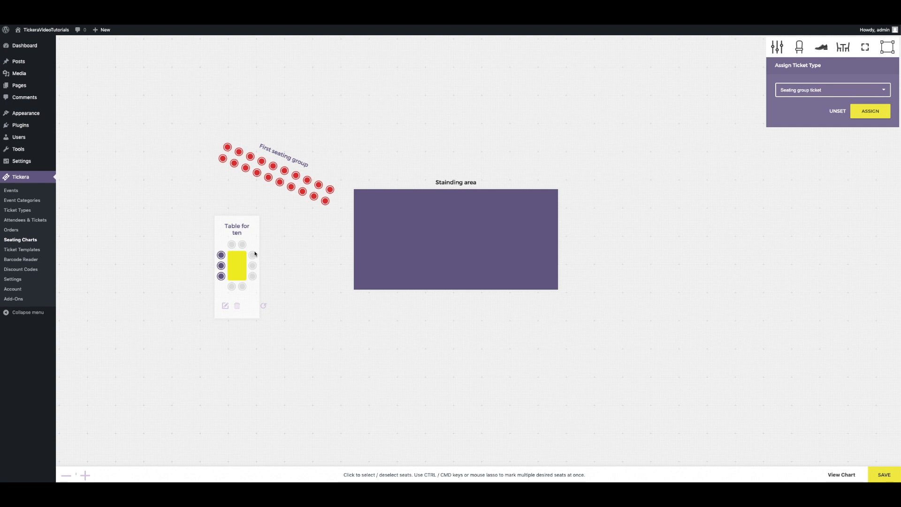
drag(255, 254, 261, 282)
mouse_move(259, 282)
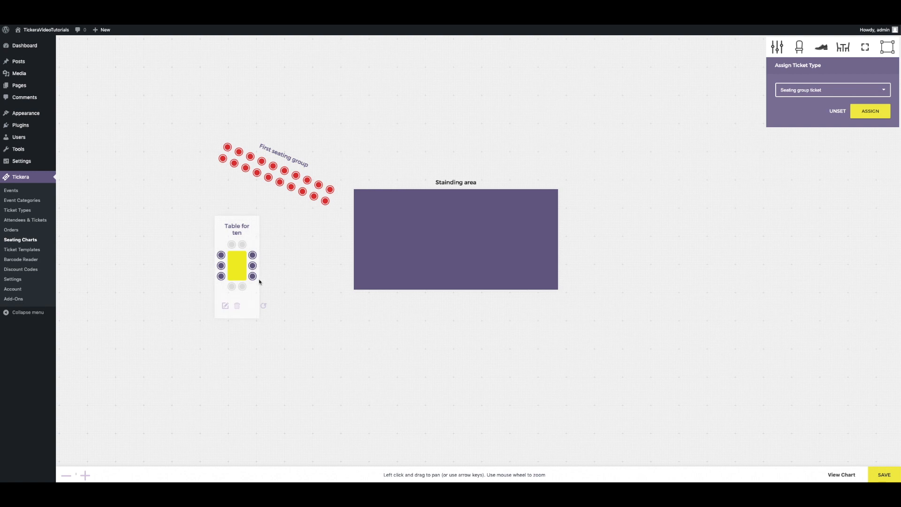
drag(228, 243, 245, 244)
drag(231, 286, 257, 286)
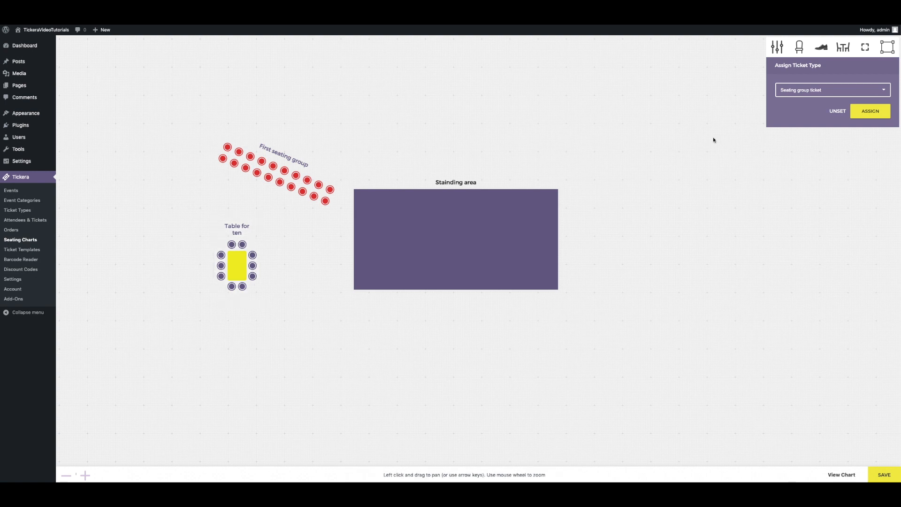
click(830, 88)
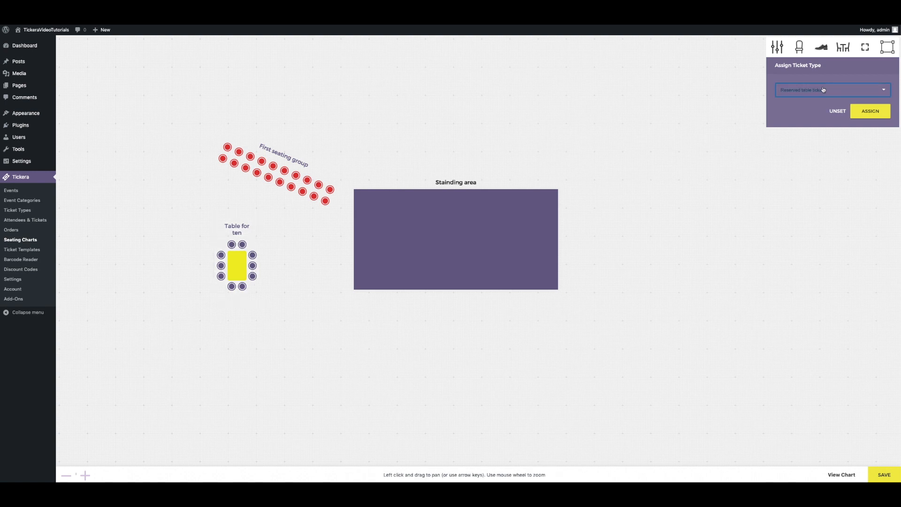
click(871, 111)
- Label all ten seats of the Table for ten with the prefix "Table" and the number range 1 to 30, and check the seat labels
mouse_move(238, 241)
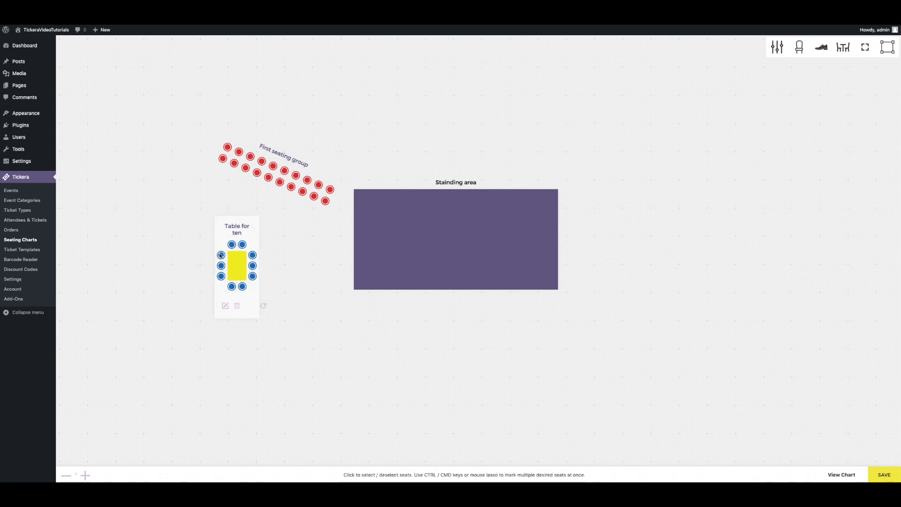
drag(220, 255, 221, 277)
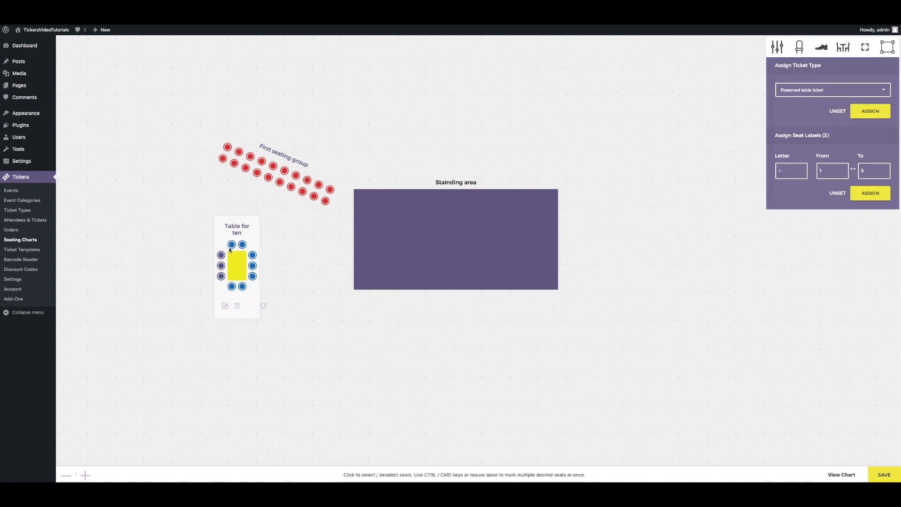
mouse_move(231, 244)
mouse_down()
mouse_move(243, 244)
mouse_move(255, 273)
mouse_move(243, 288)
mouse_up()
click(792, 170)
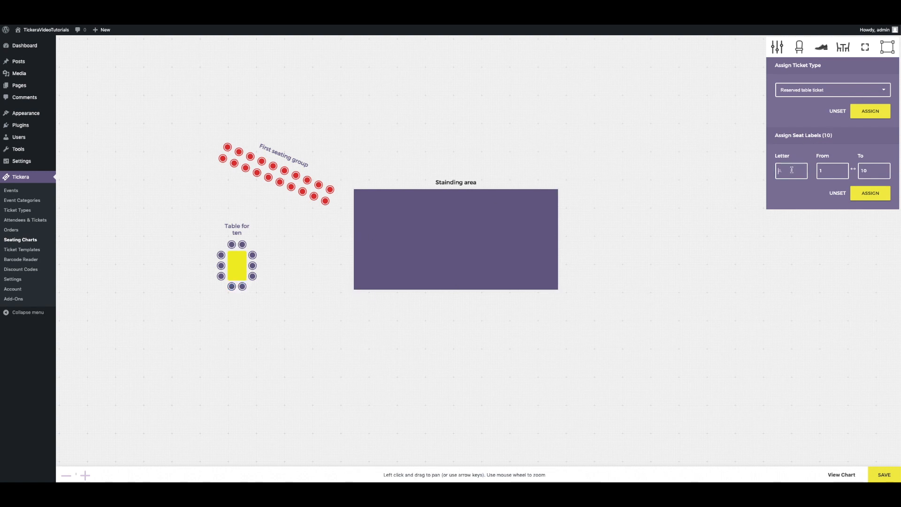
text(Table)
key(BackSpace)
double_click(876, 170)
text(30)
click(877, 192)
mouse_move(233, 244)
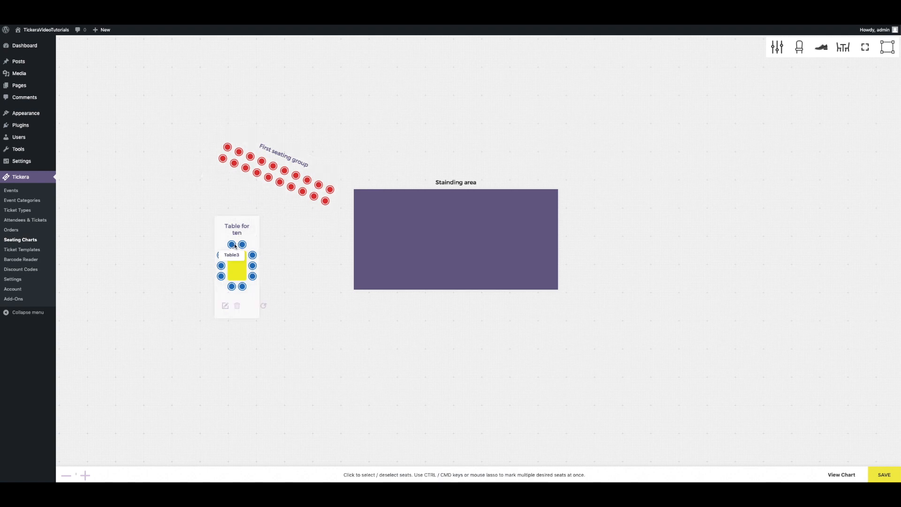
mouse_move(239, 289)
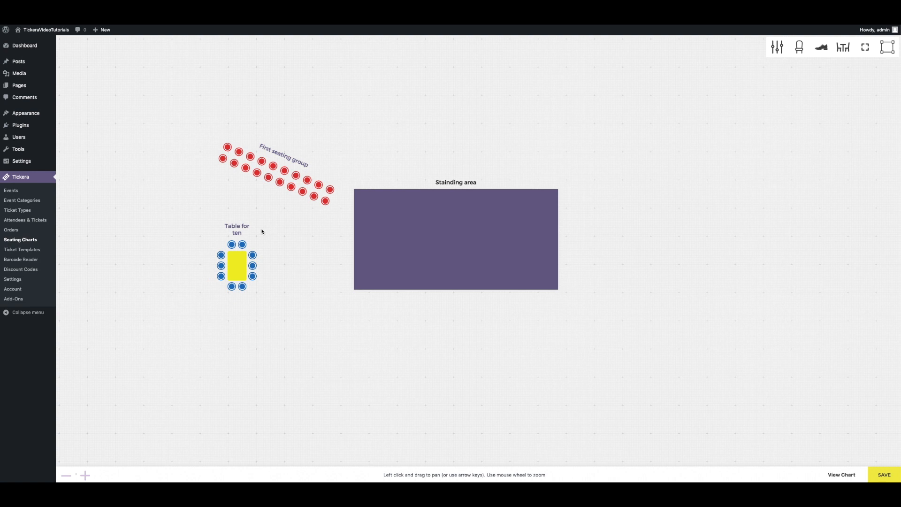
- Rearrange the chart with the standing area below the First seating group and the Table for ten to the right of the standing area
drag(256, 226, 609, 135)
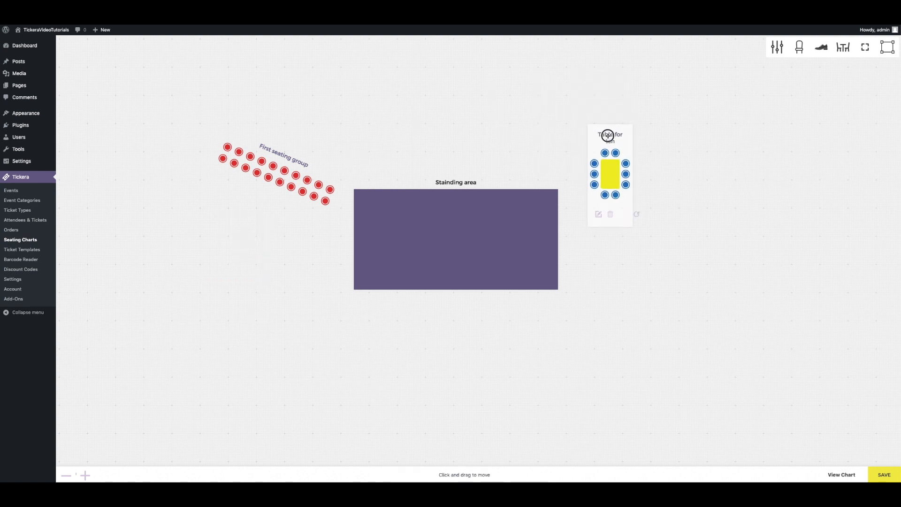
drag(434, 184, 219, 235)
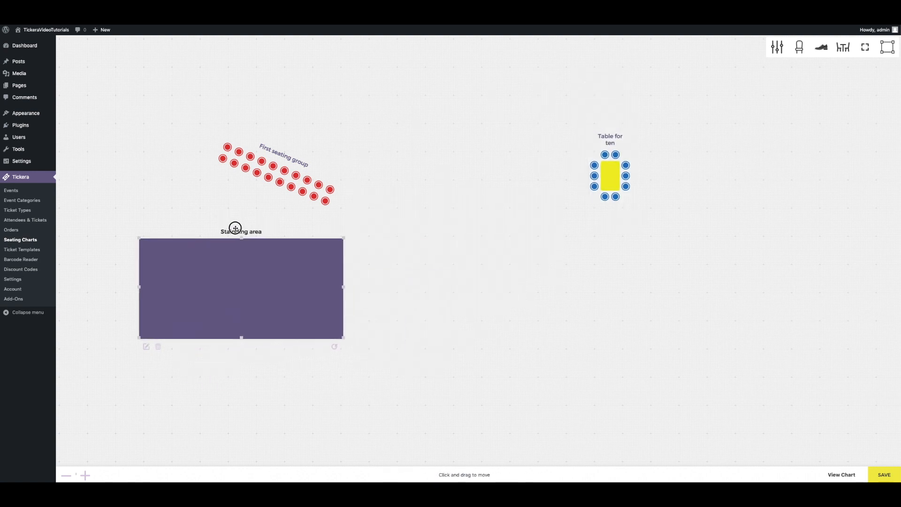
drag(607, 141, 392, 273)
drag(268, 146, 207, 137)
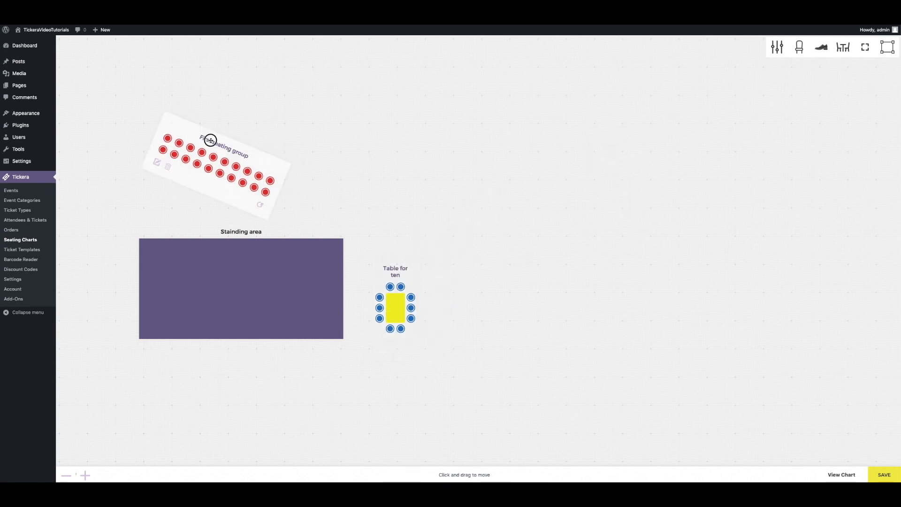
click(240, 137)
drag(226, 148, 245, 144)
click(714, 113)
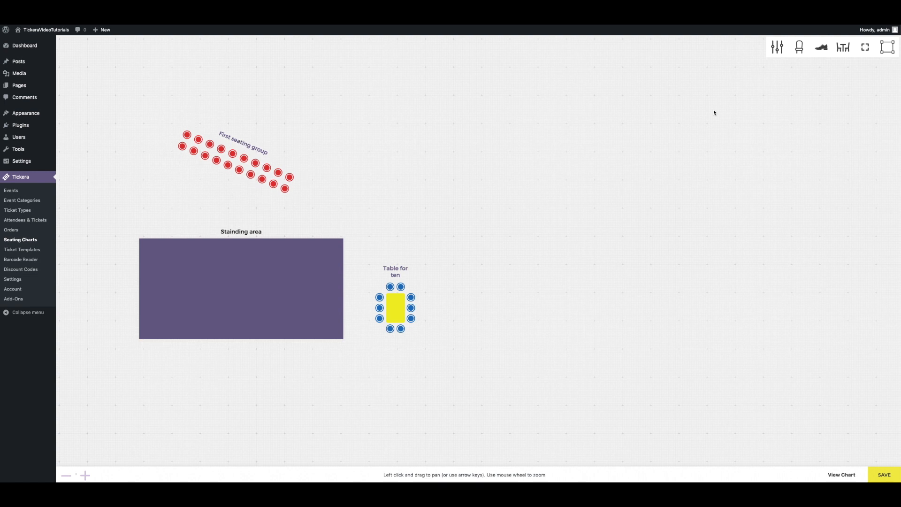
- Start a new chart element, try several element types and choose Dance Floor
click(865, 47)
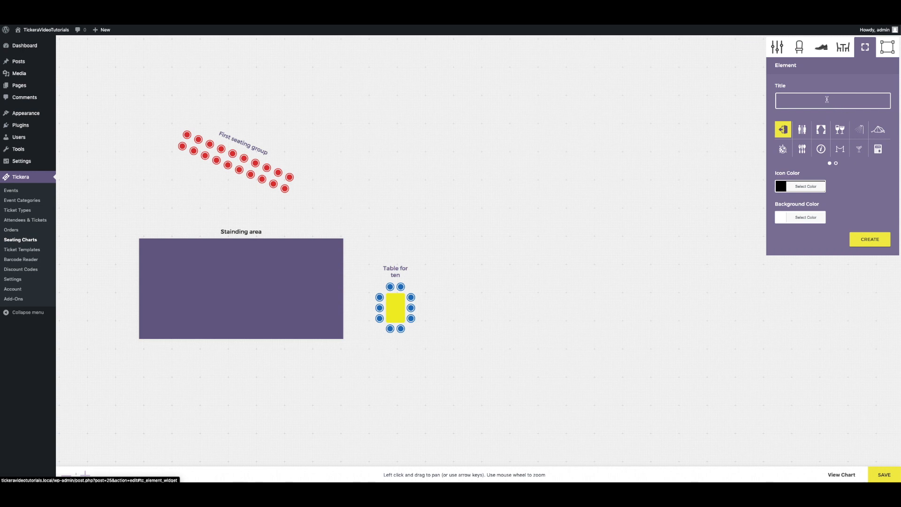
click(804, 131)
click(822, 131)
click(841, 131)
click(858, 131)
click(782, 149)
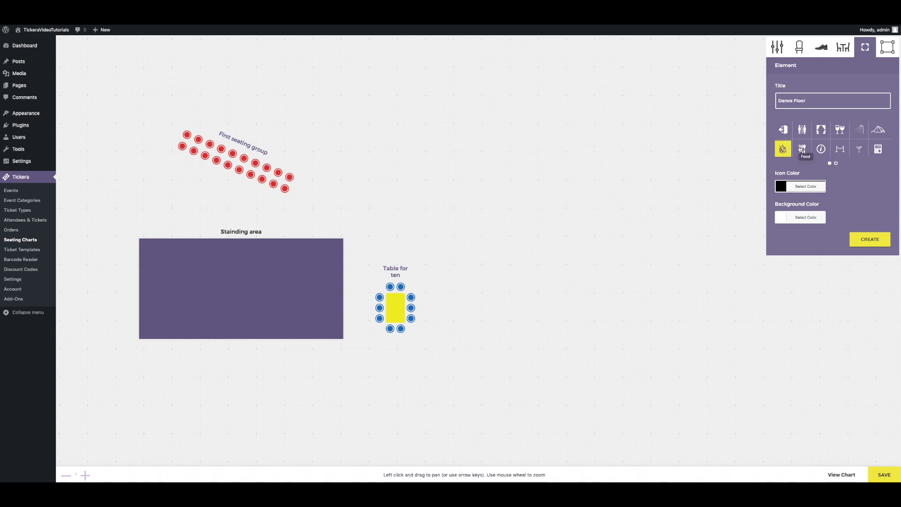
click(801, 150)
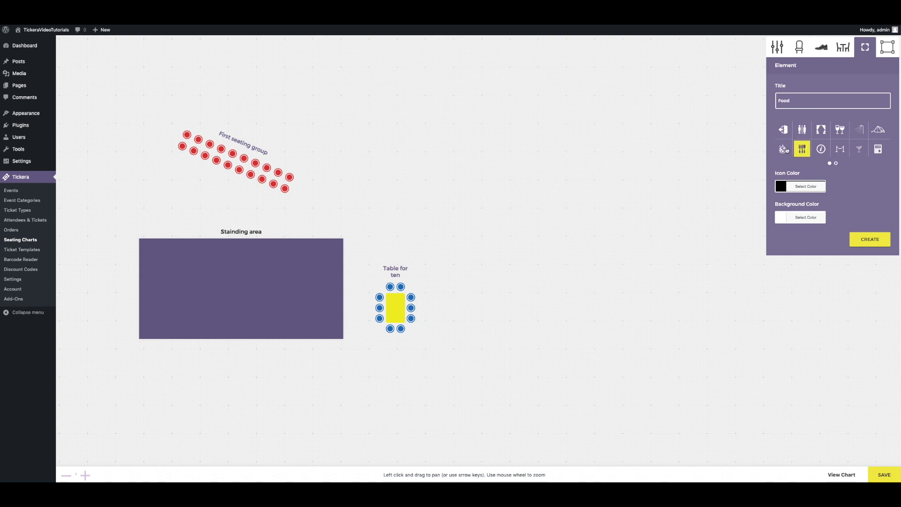
click(784, 150)
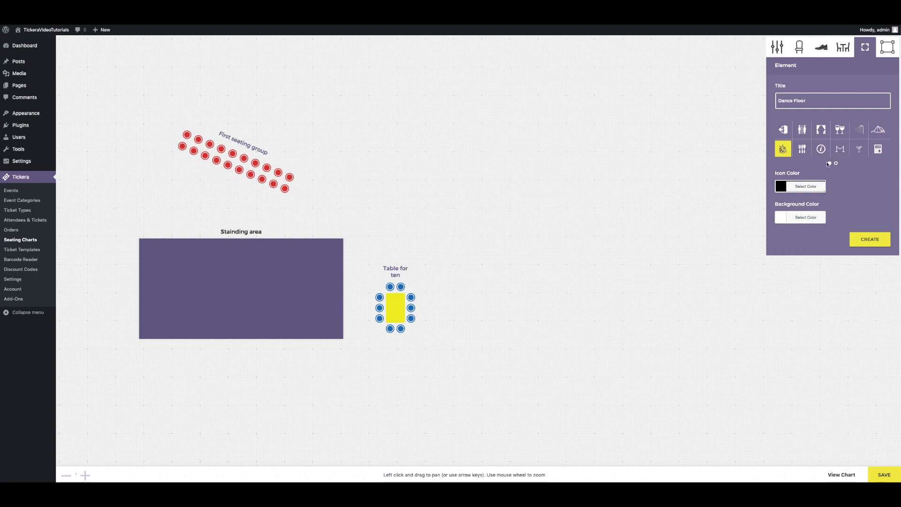
- Set the Dance Floor element's icon color to blue and its background color to orange
click(782, 186)
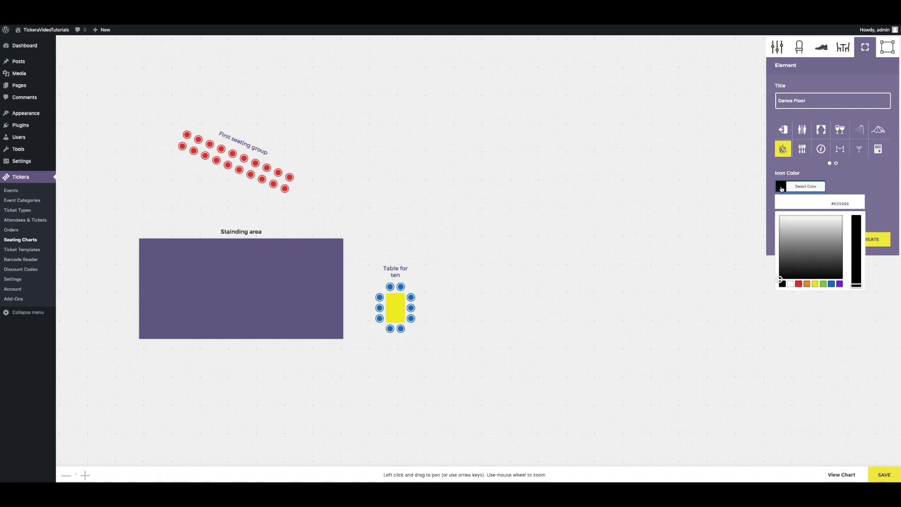
click(835, 284)
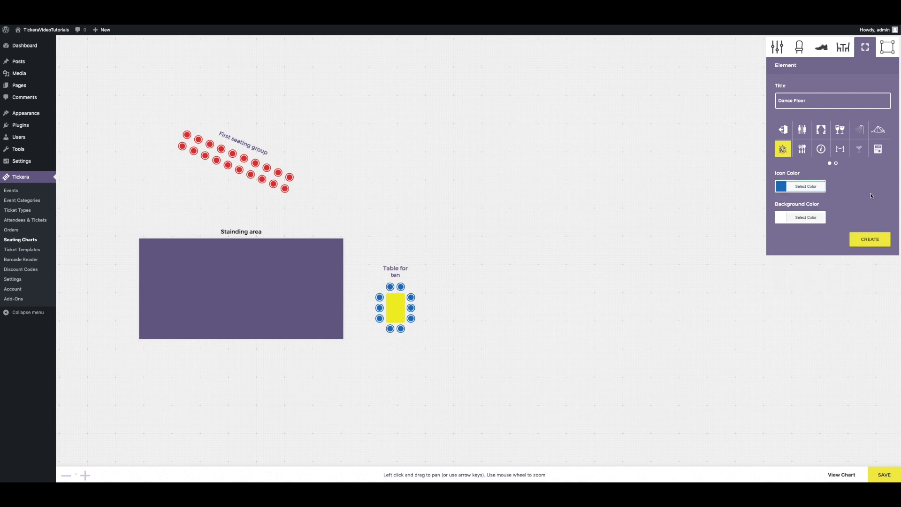
click(782, 217)
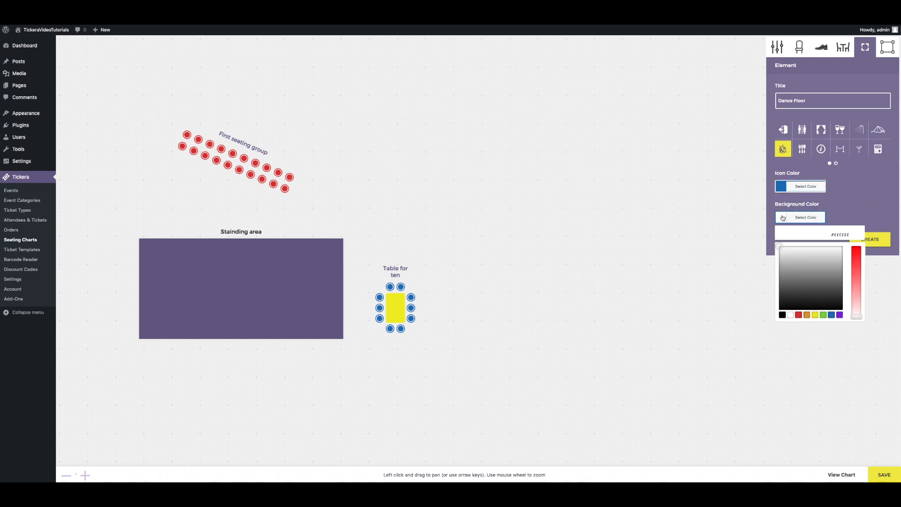
click(807, 315)
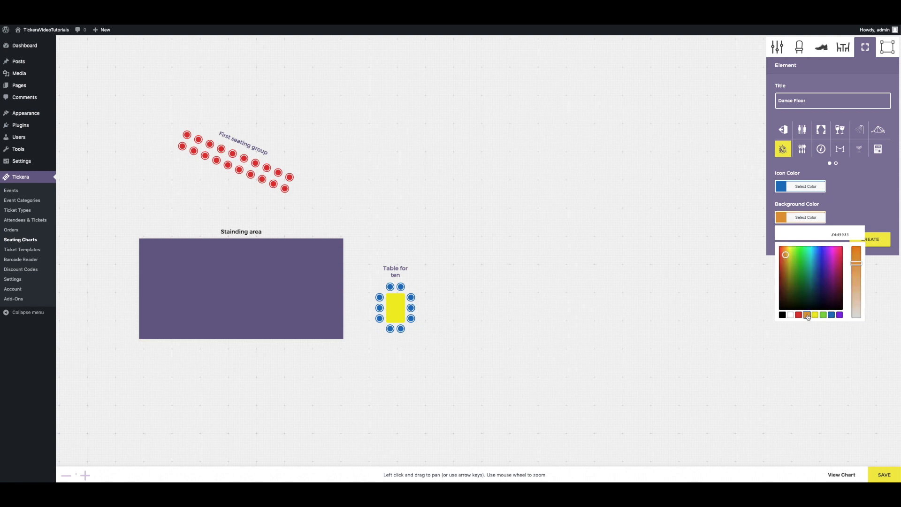
- Create the Dance Floor element, enlarge it to a wide area and move it to the upper middle of the chart
click(856, 214)
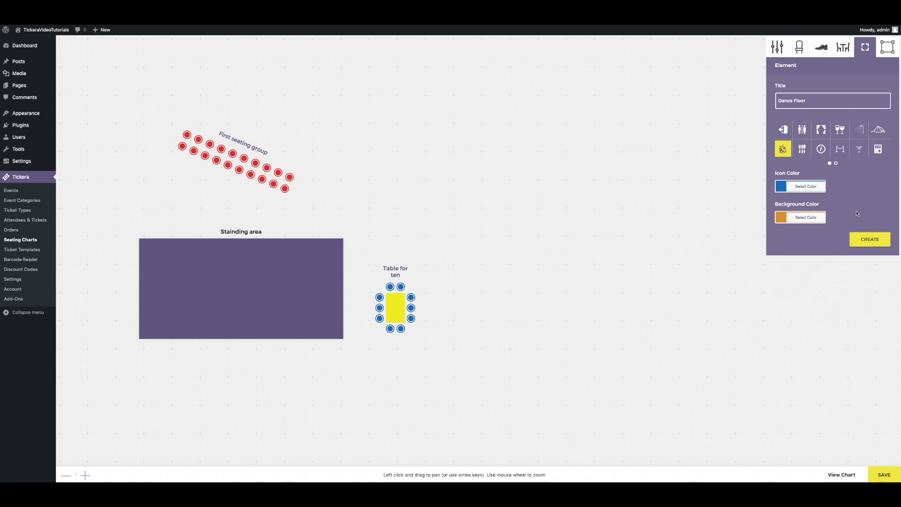
click(869, 240)
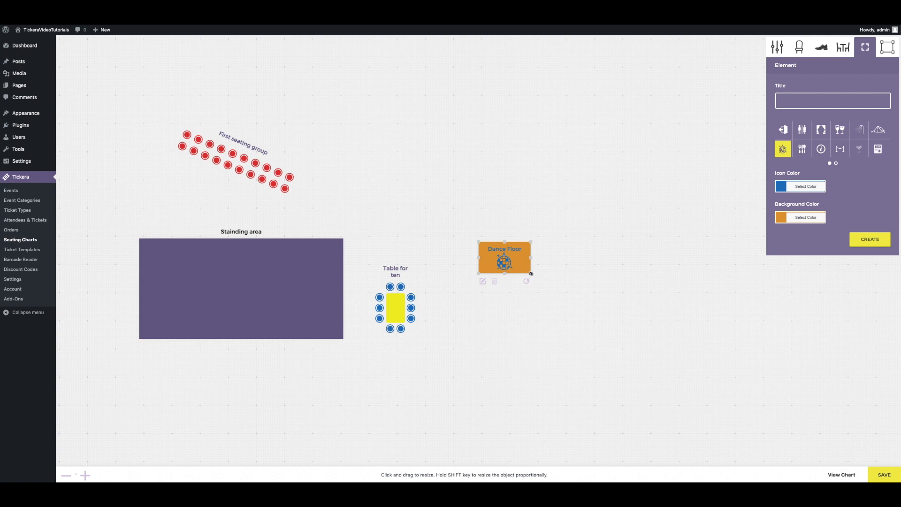
drag(530, 273, 675, 349)
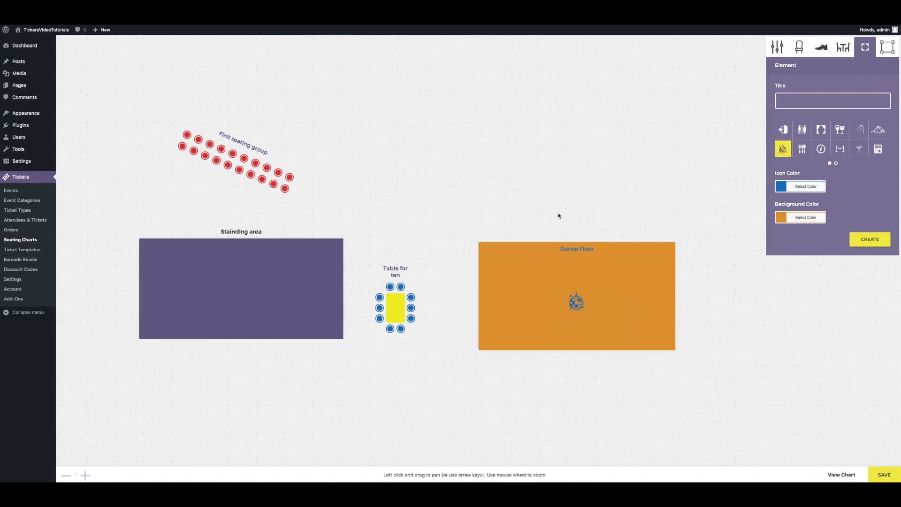
drag(576, 242, 476, 128)
- Move the First seating group below the Dance Floor and rotate it so its two rows are horizontal
drag(252, 143, 459, 252)
mouse_move(505, 302)
mouse_down()
mouse_move(475, 40)
mouse_move(485, 292)
mouse_move(496, 298)
mouse_up()
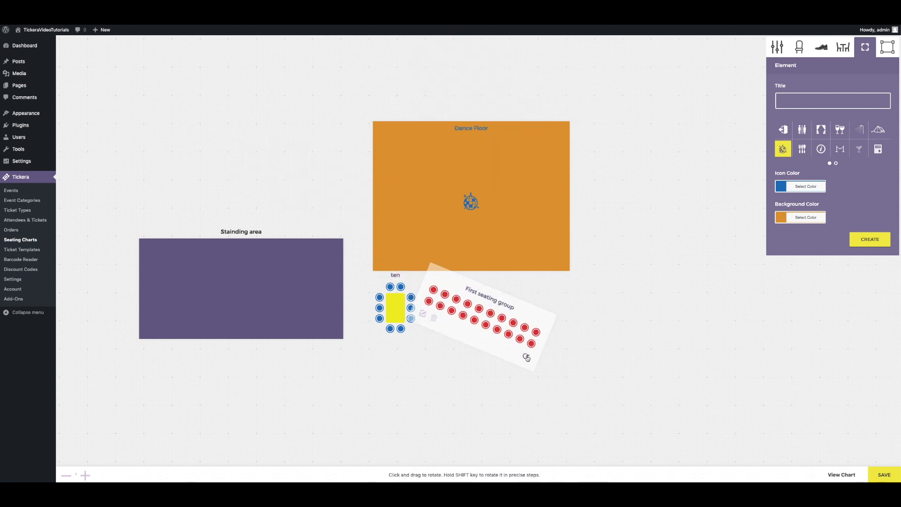
drag(527, 357, 535, 340)
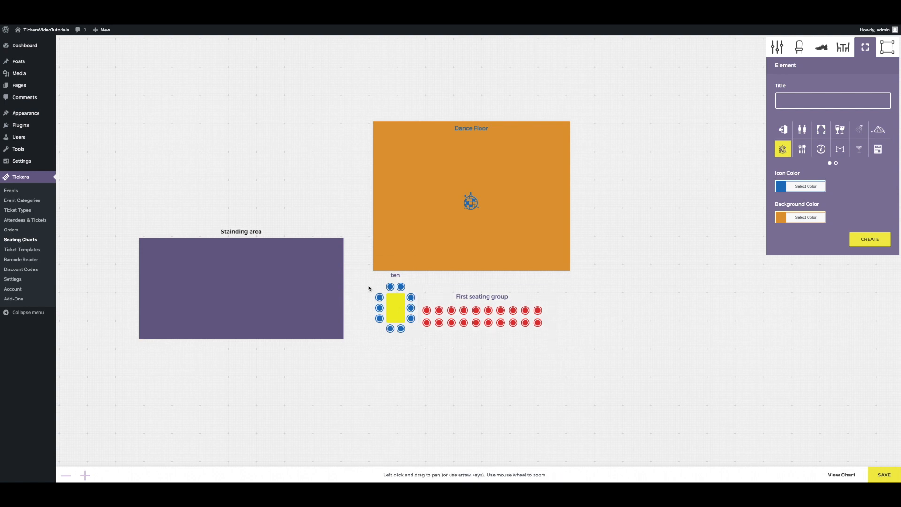
- Move the Table for ten to the right of the Dance Floor and place the standing area upright on its left
drag(397, 272, 620, 160)
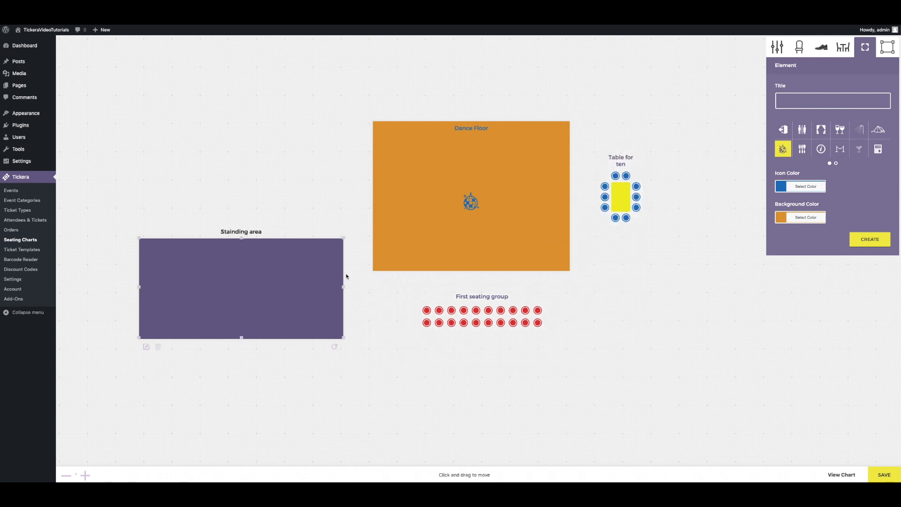
drag(335, 347, 184, 394)
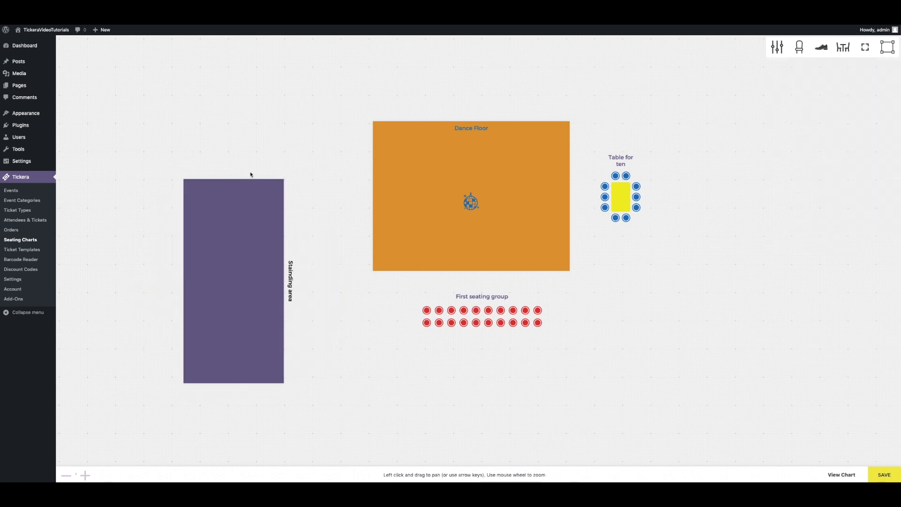
drag(289, 276, 347, 194)
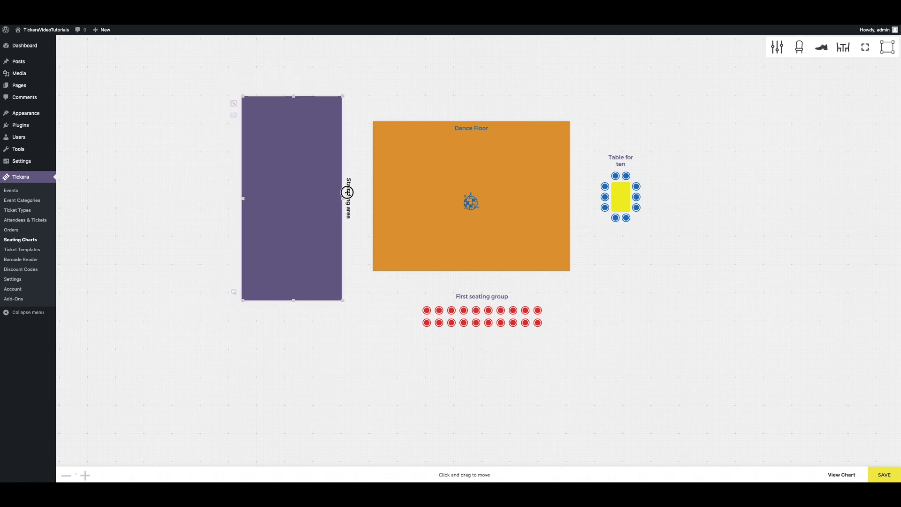
- Start a new Entrance element with a yellow icon color and a purple background color
click(866, 47)
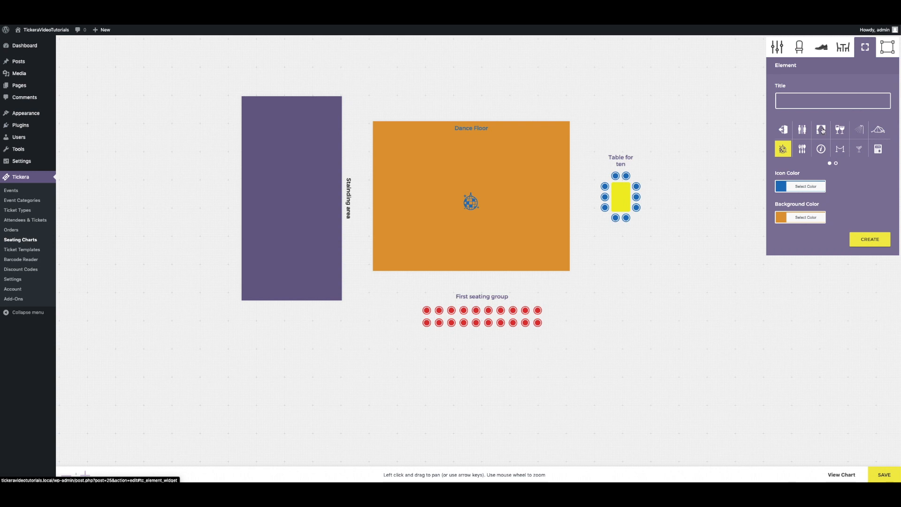
click(784, 130)
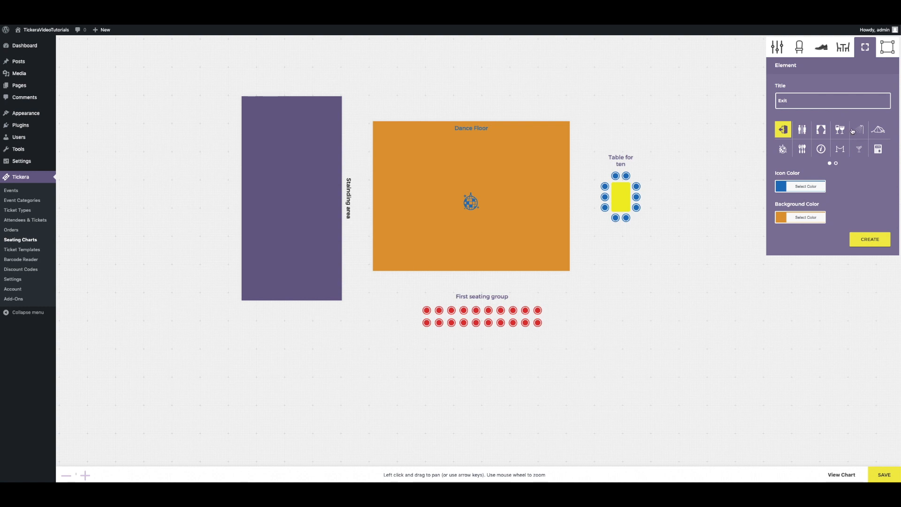
click(842, 154)
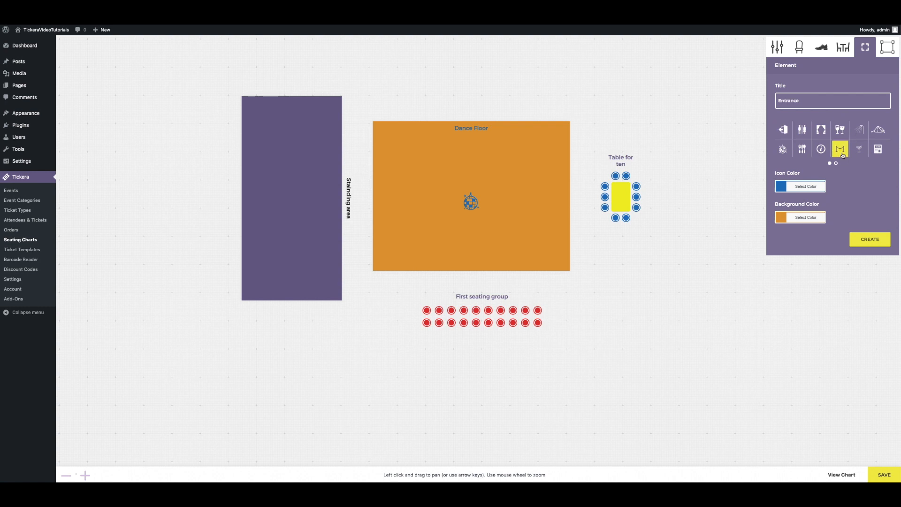
click(803, 218)
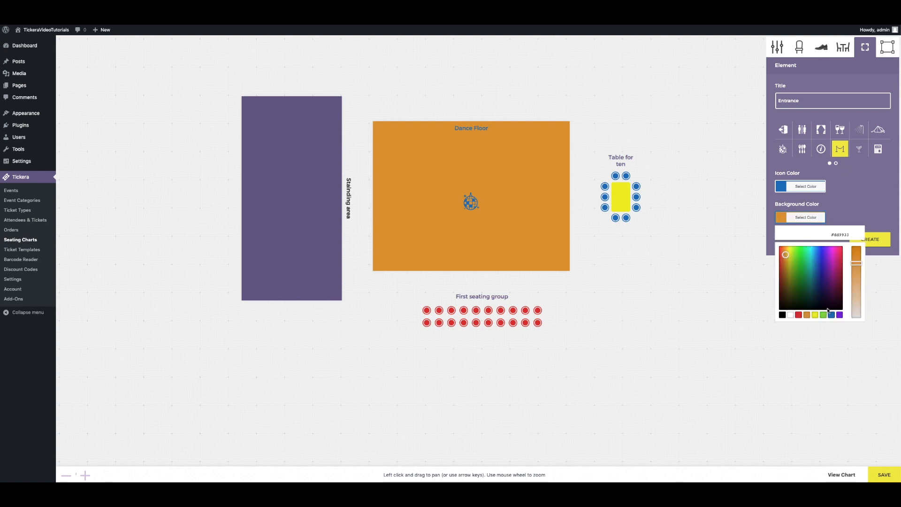
click(840, 315)
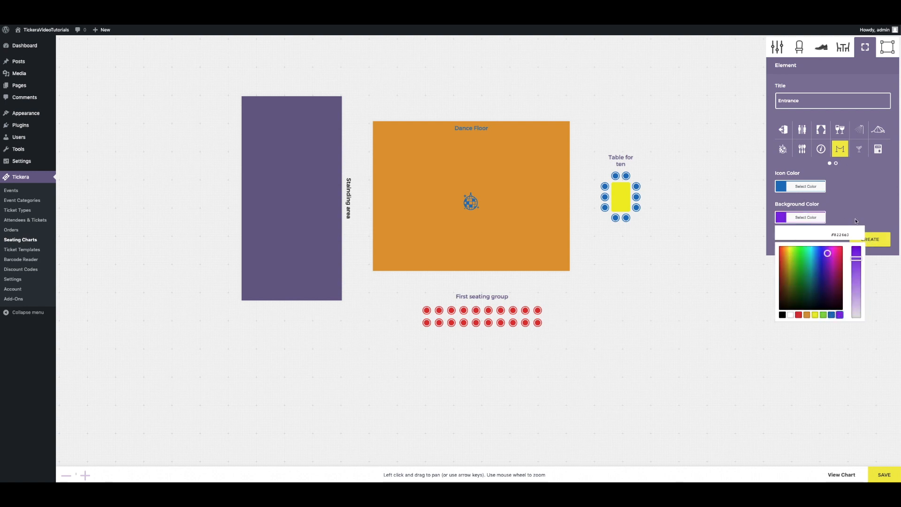
click(815, 315)
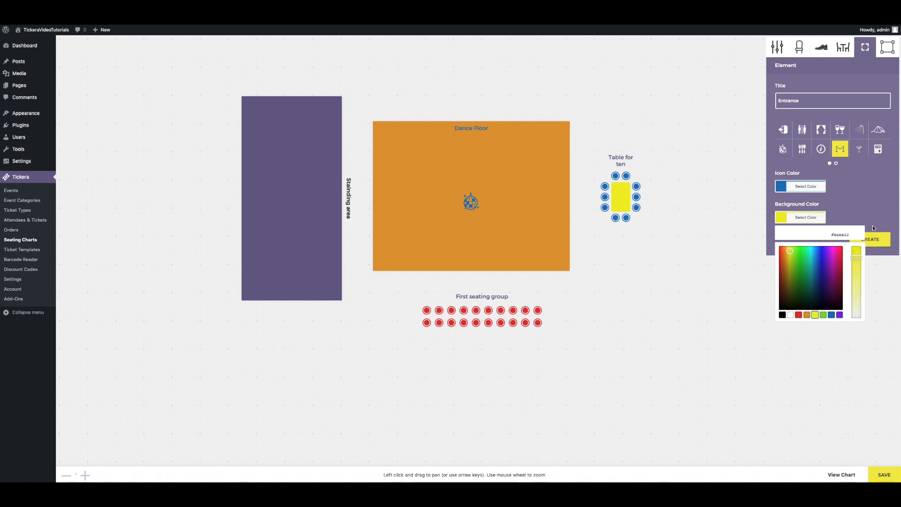
click(839, 315)
click(806, 186)
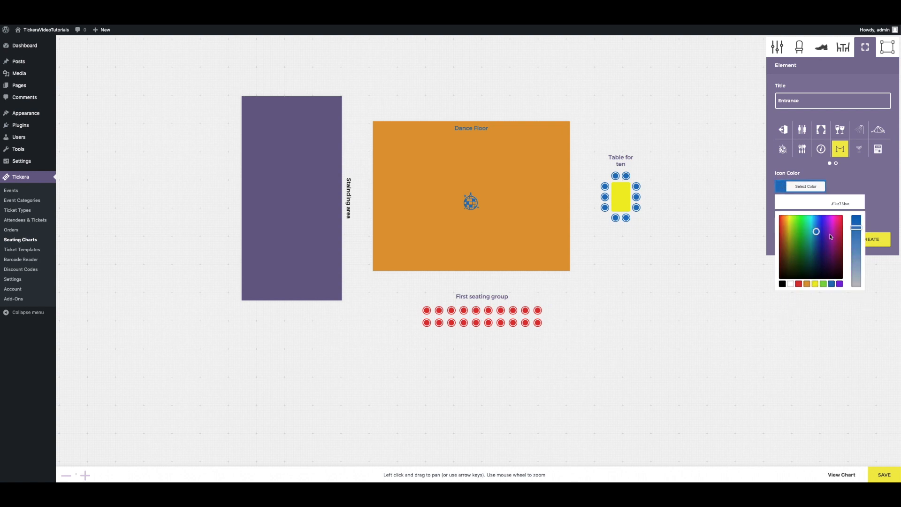
click(815, 283)
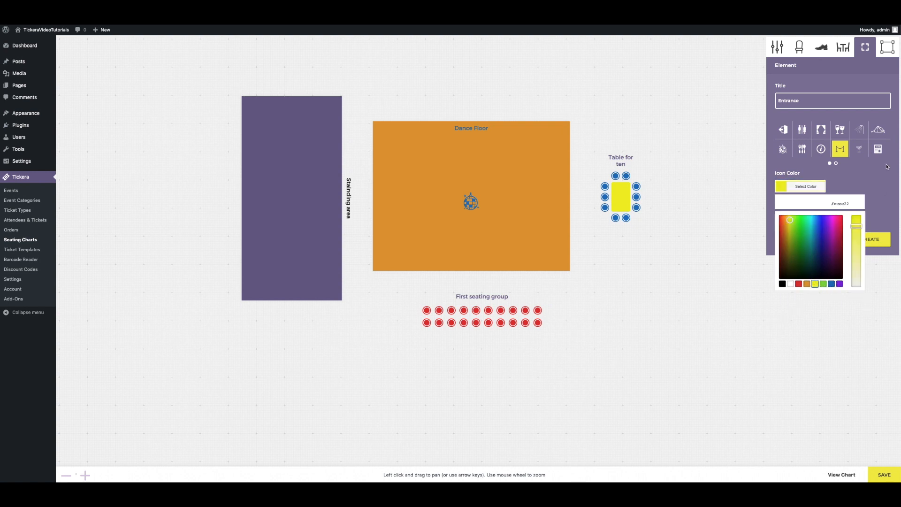
click(886, 166)
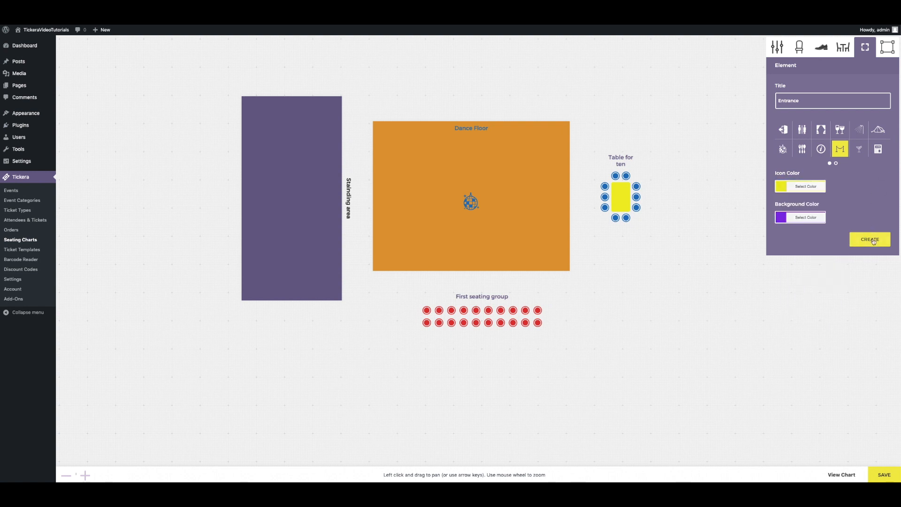
- Create the entrance element with the title "Entrance ONE", shift the Dance Floor up and place the entrance left of the First seating group
double_click(806, 101)
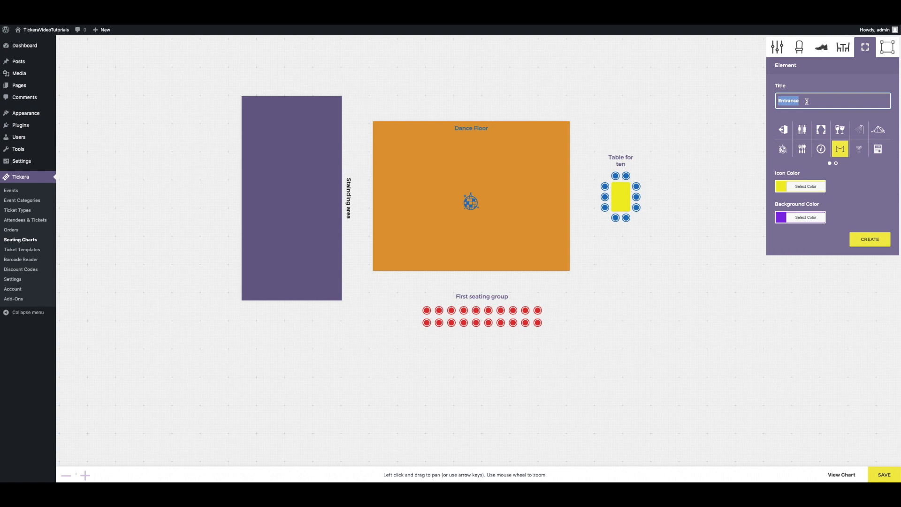
text(Entrance ONE)
click(869, 239)
click(475, 249)
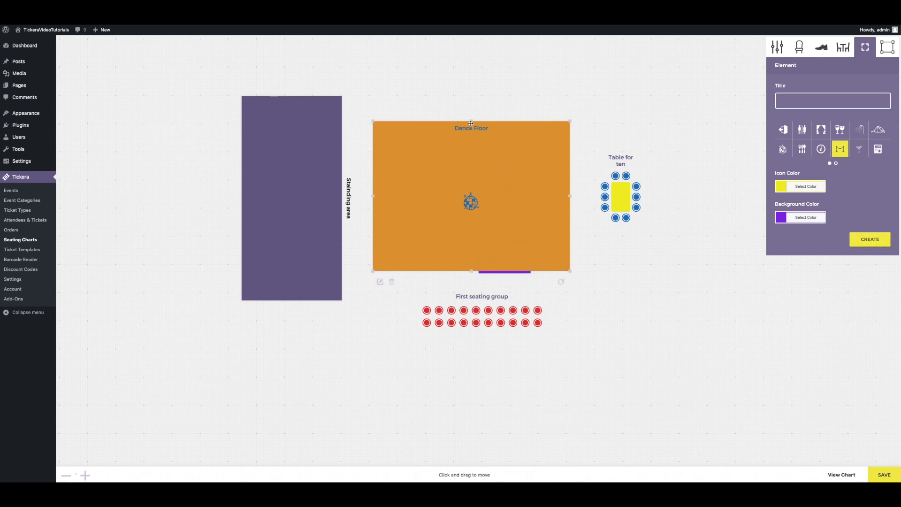
drag(493, 200, 492, 176)
click(509, 259)
drag(505, 246, 378, 293)
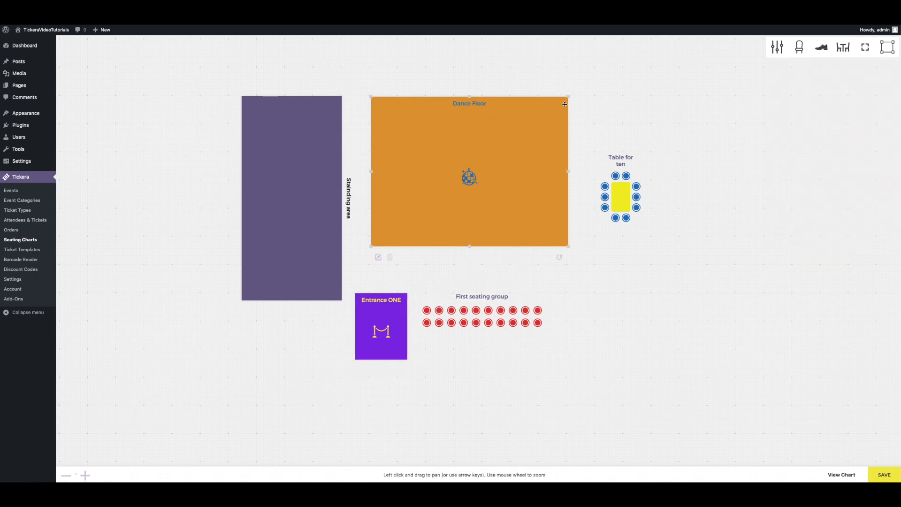
- Create a Drinks element titled "Bar" with the same yellow icon and purple background colors
click(866, 48)
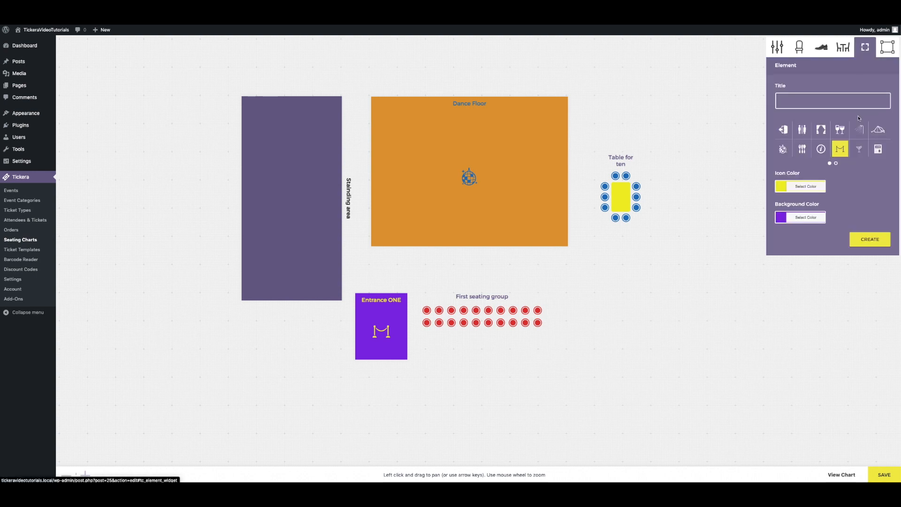
click(841, 128)
double_click(804, 100)
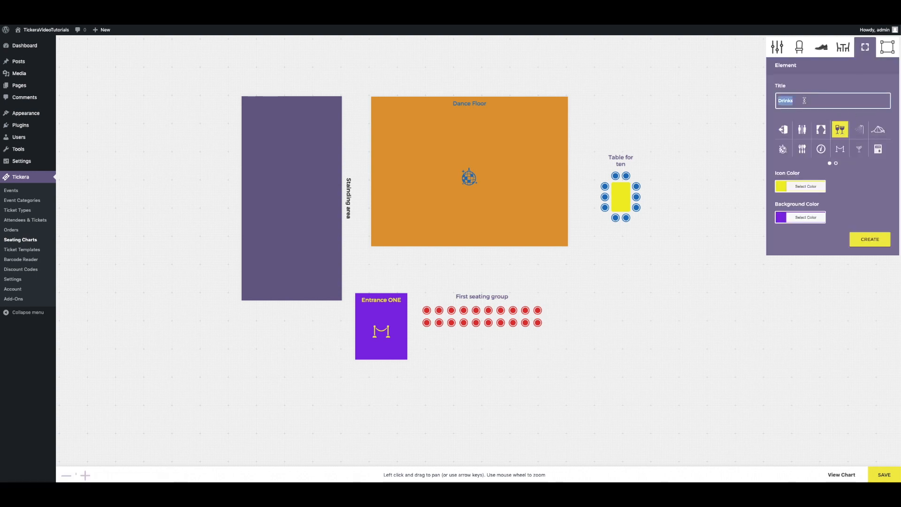
text(Bar)
click(869, 239)
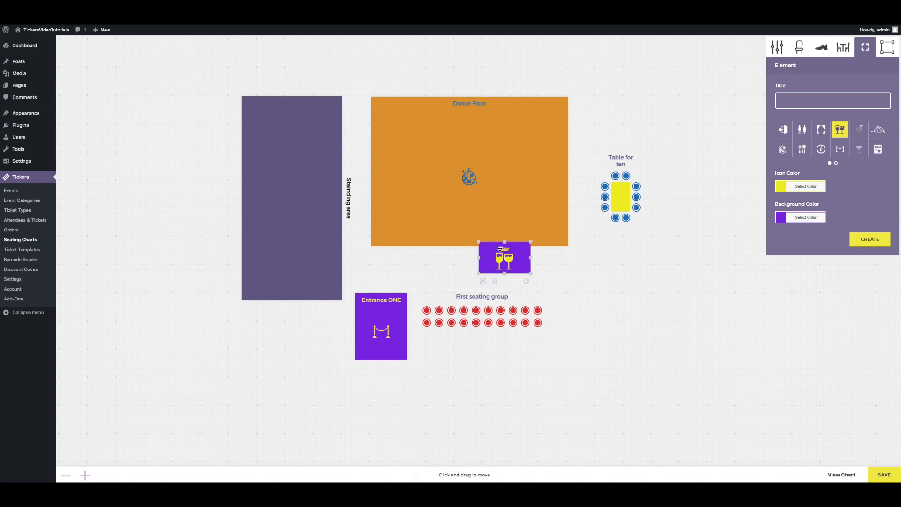
- Place the Bar element right of the First seating group as a wide, low rectangle and save the chart
drag(500, 250, 663, 312)
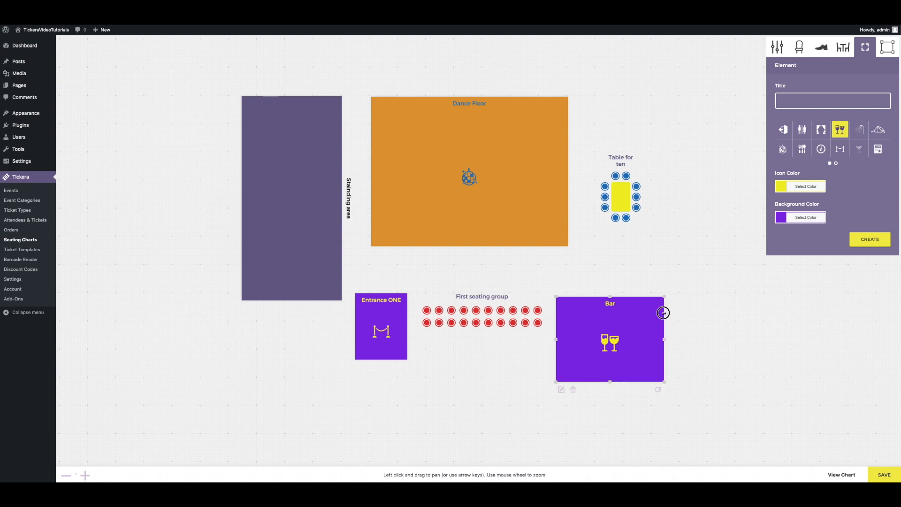
drag(610, 382, 614, 336)
click(682, 333)
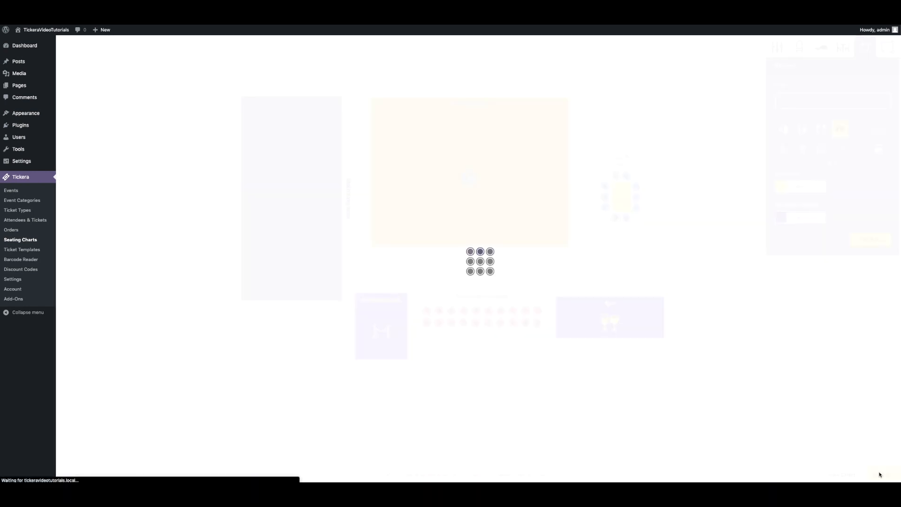
click(880, 474)
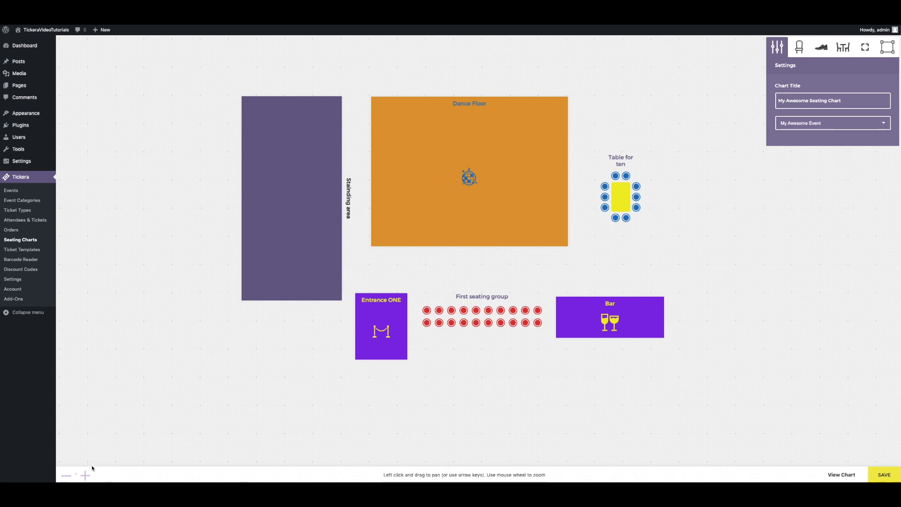
- Zoom out and pan so the whole layout sits nearer the middle of the canvas, and save the chart with this view
mouse_move(107, 476)
mouse_down()
mouse_move(96, 477)
mouse_move(117, 477)
mouse_move(89, 477)
mouse_move(114, 479)
mouse_up()
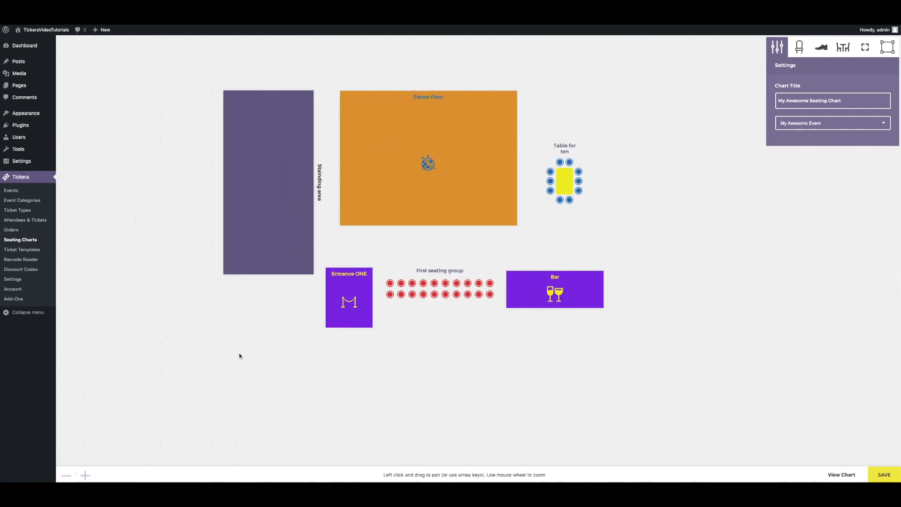
drag(240, 356, 159, 312)
mouse_move(87, 475)
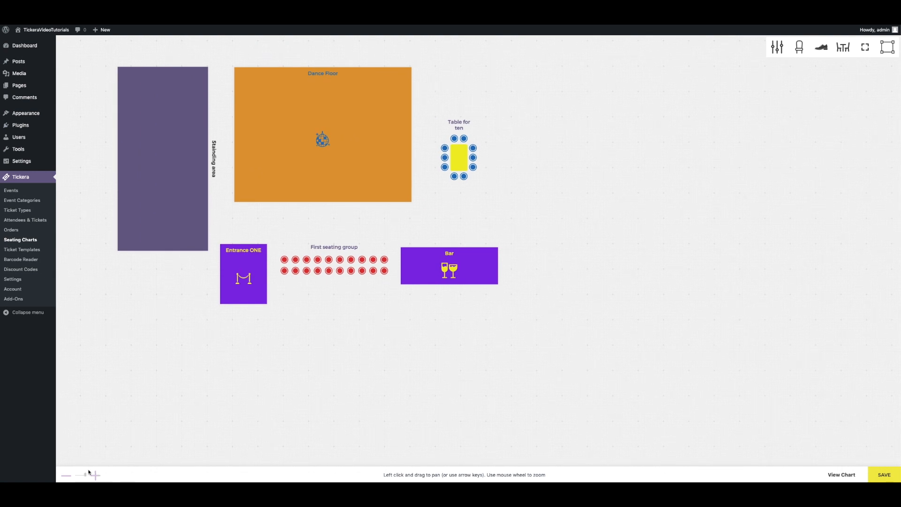
drag(115, 478, 104, 478)
drag(146, 310, 244, 357)
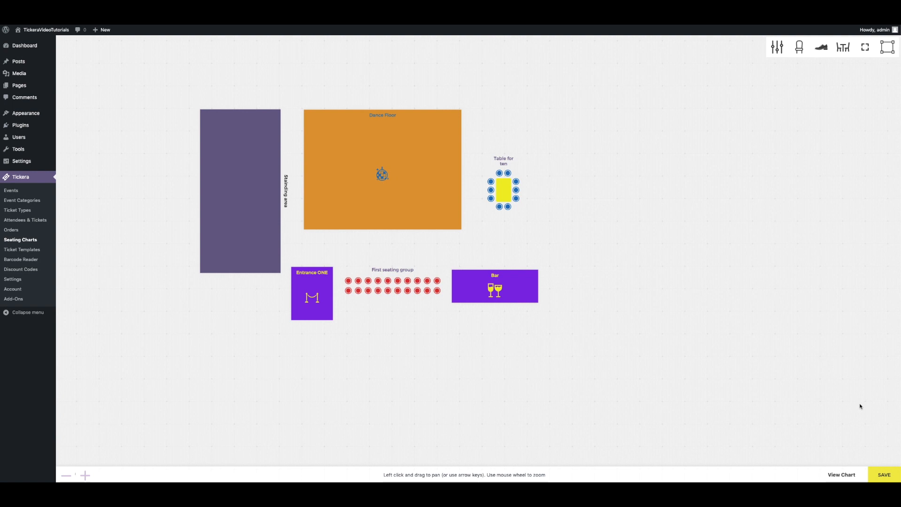
click(882, 474)
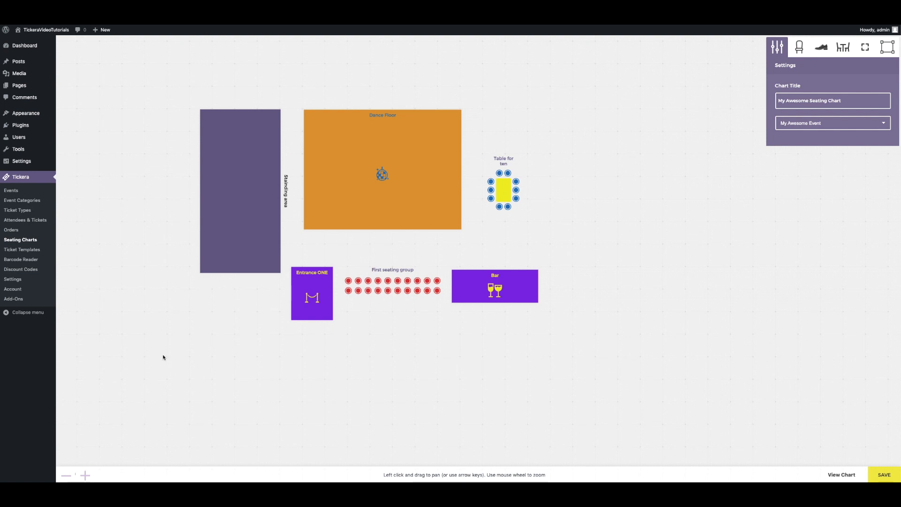
click(595, 351)
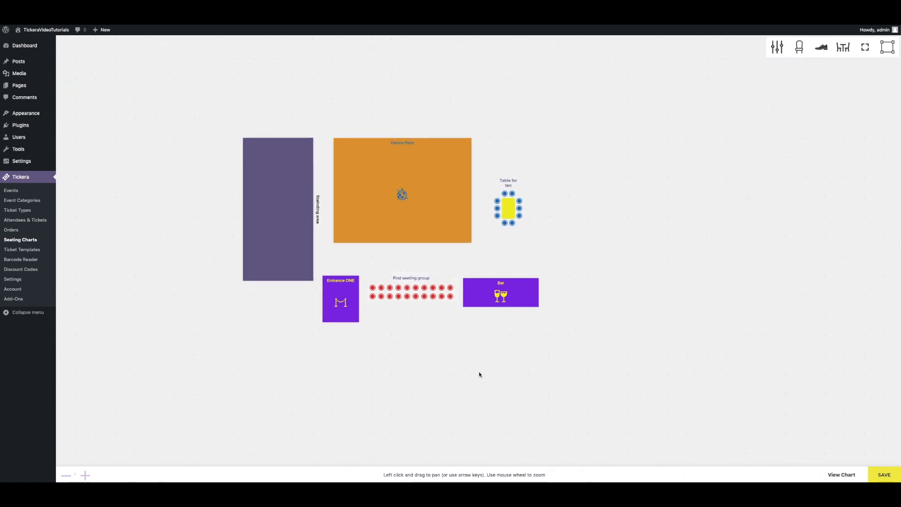
click(882, 475)
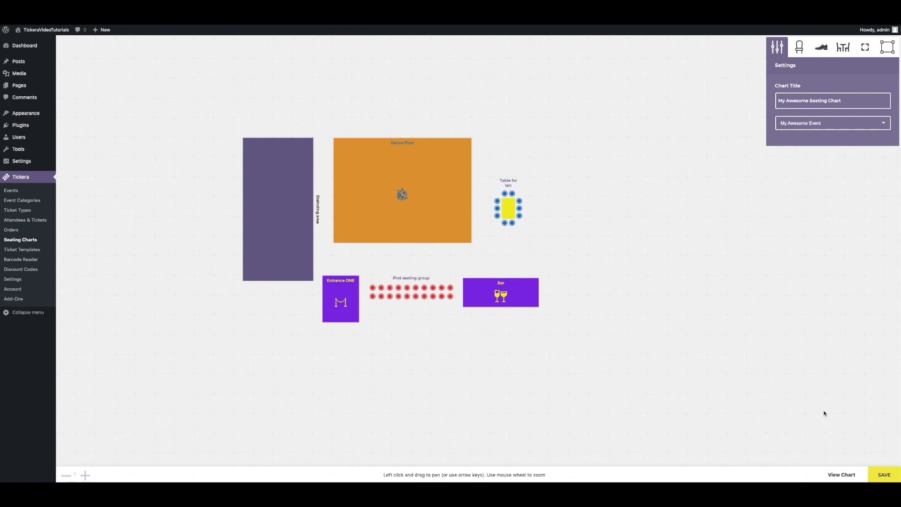
- Leave the seating chart and start a new WordPress page
click(839, 478)
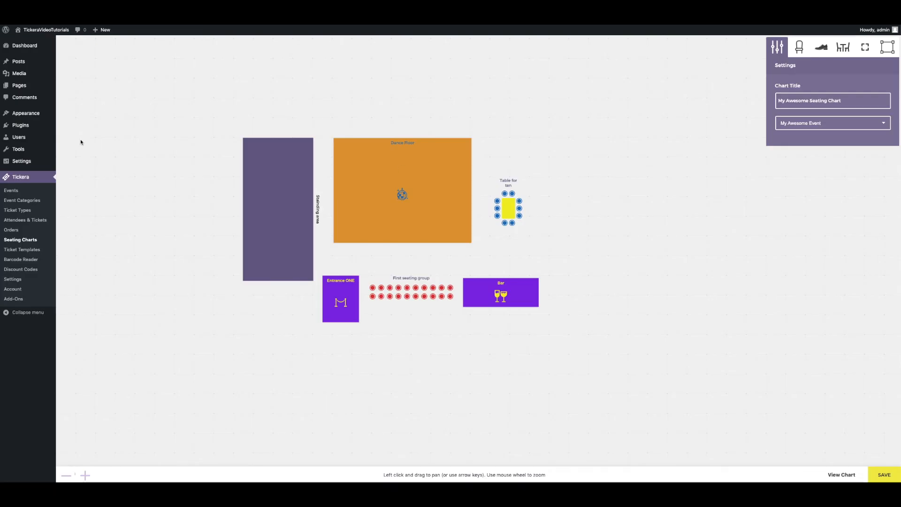
click(166, 222)
mouse_move(21, 85)
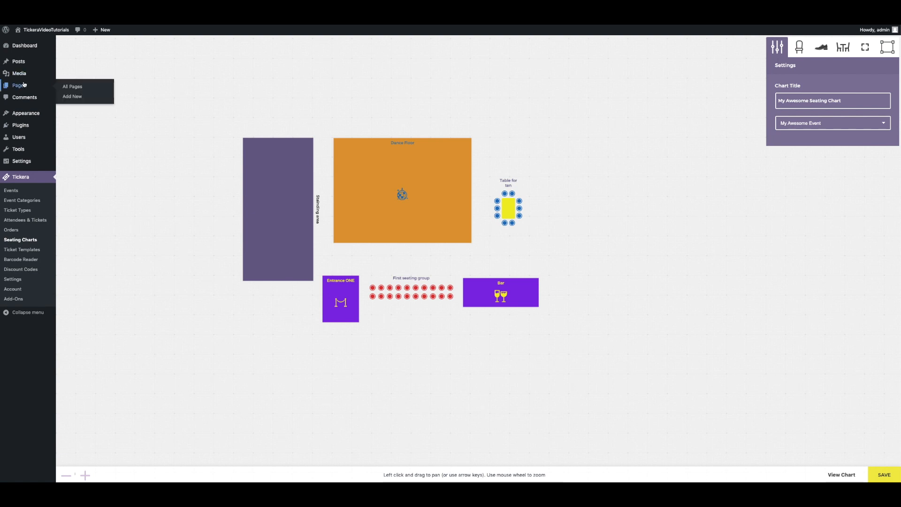
click(91, 98)
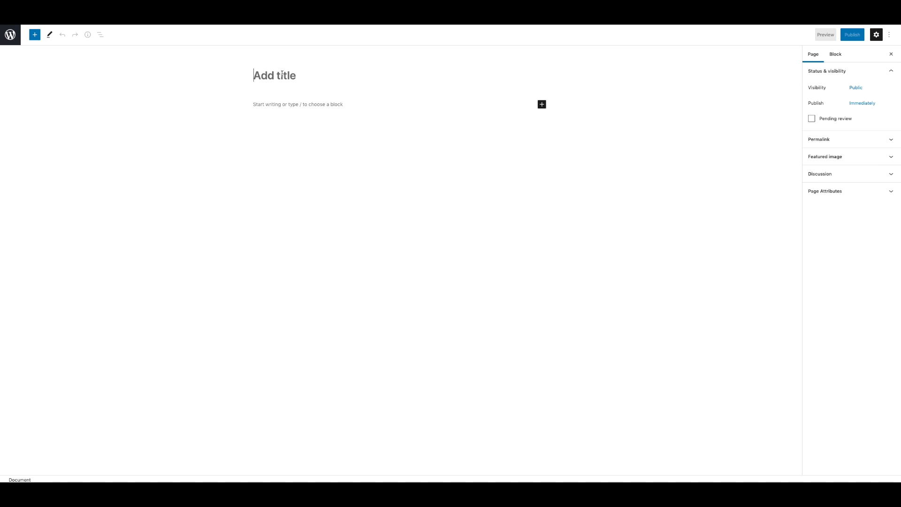
- Title the page "Seating charts page" and insert a Seating Chart block below the title
text(Seating)
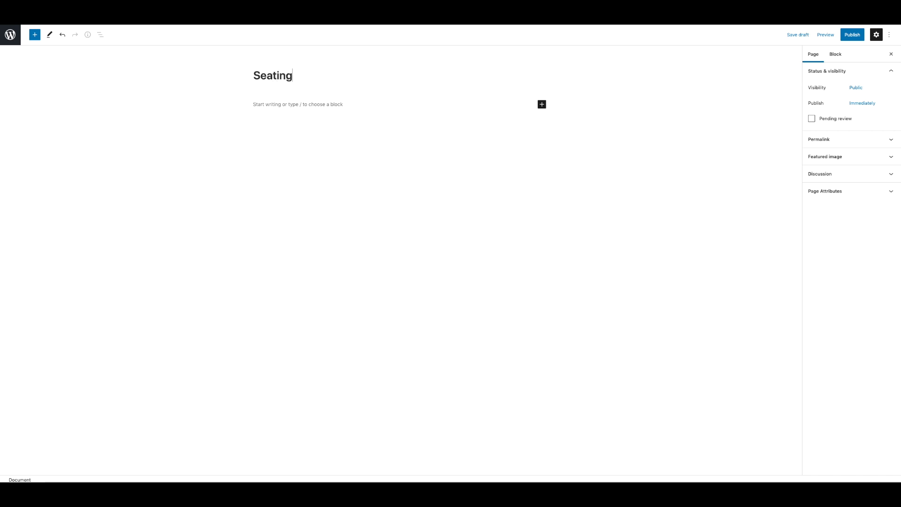
text( charts page)
click(531, 107)
click(542, 104)
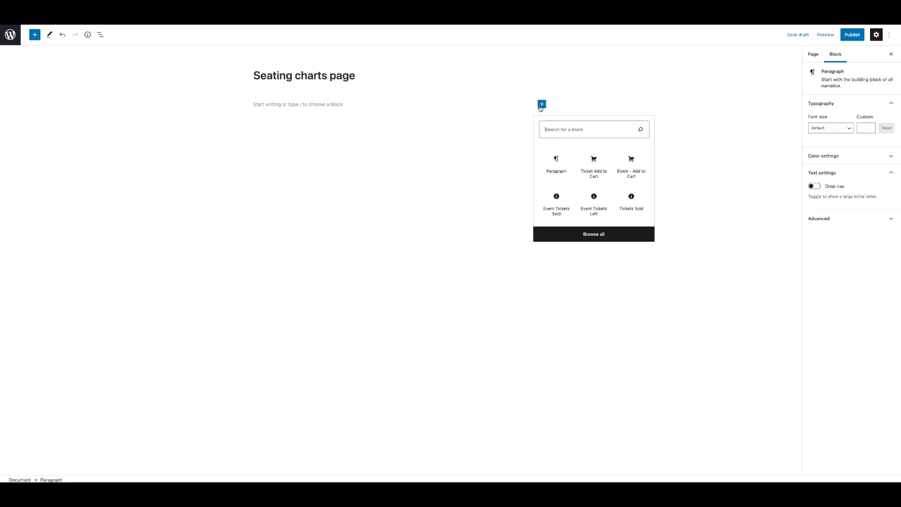
text(seat)
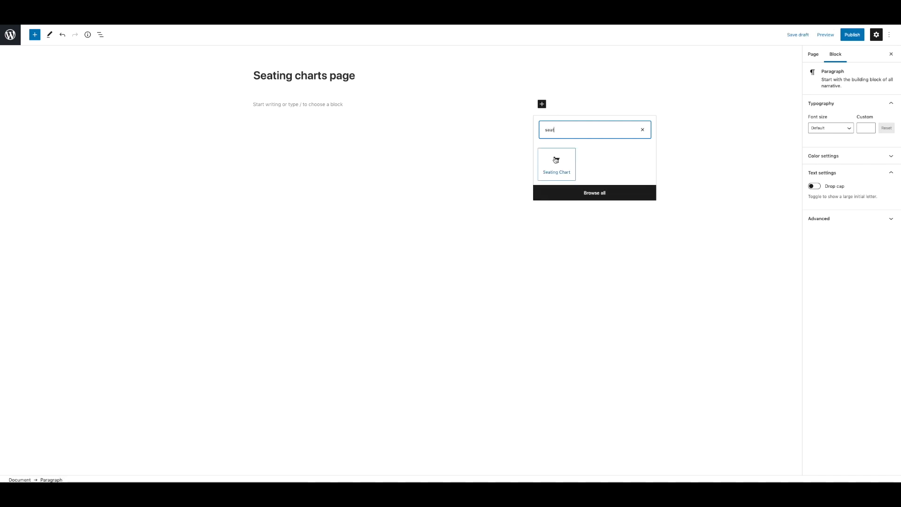
click(556, 160)
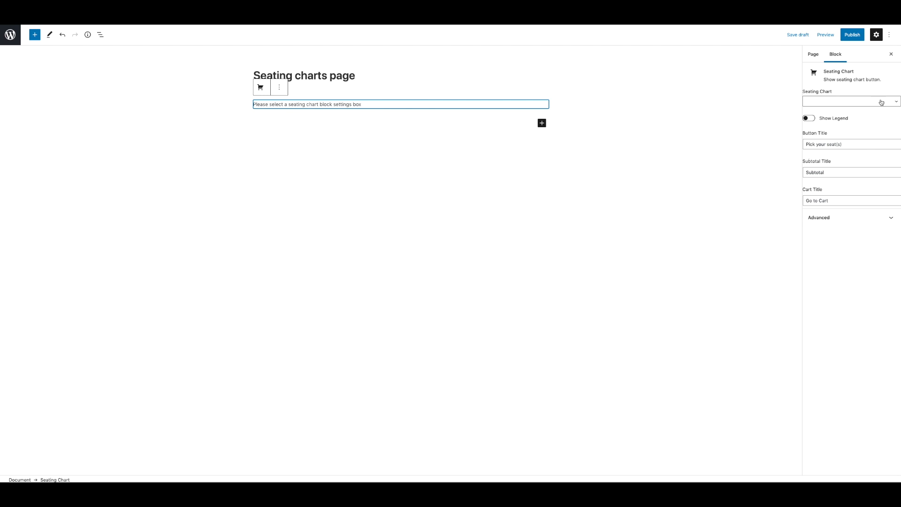
- Assign "My Awesome Seating Chart" to the Seating Chart block and publish the page
click(859, 101)
click(853, 107)
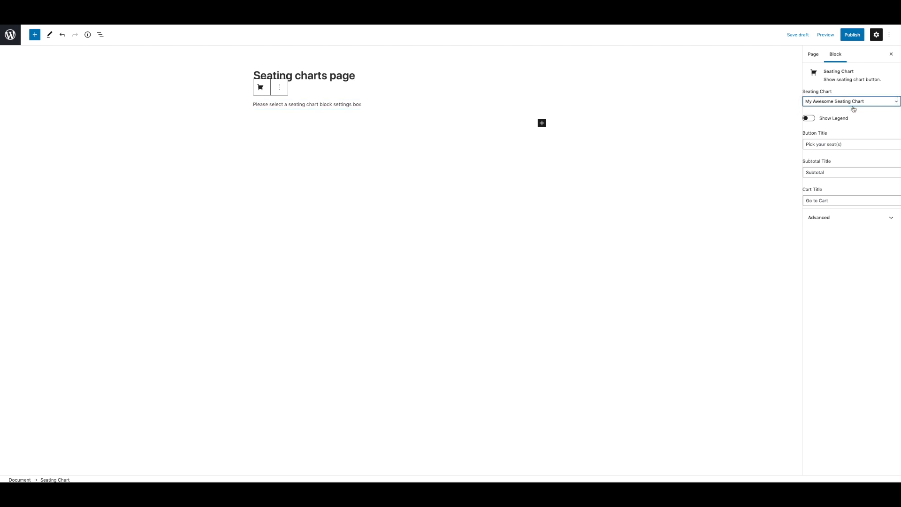
click(845, 144)
triple_click(845, 144)
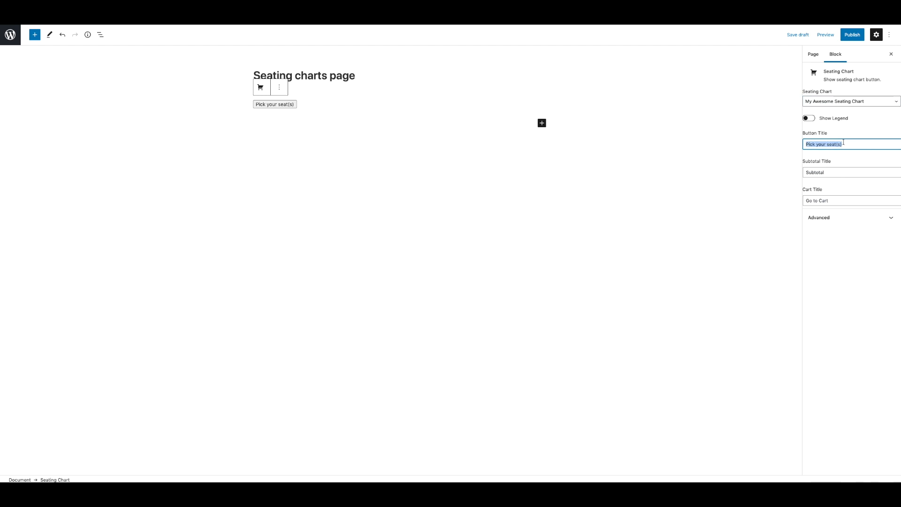
click(842, 171)
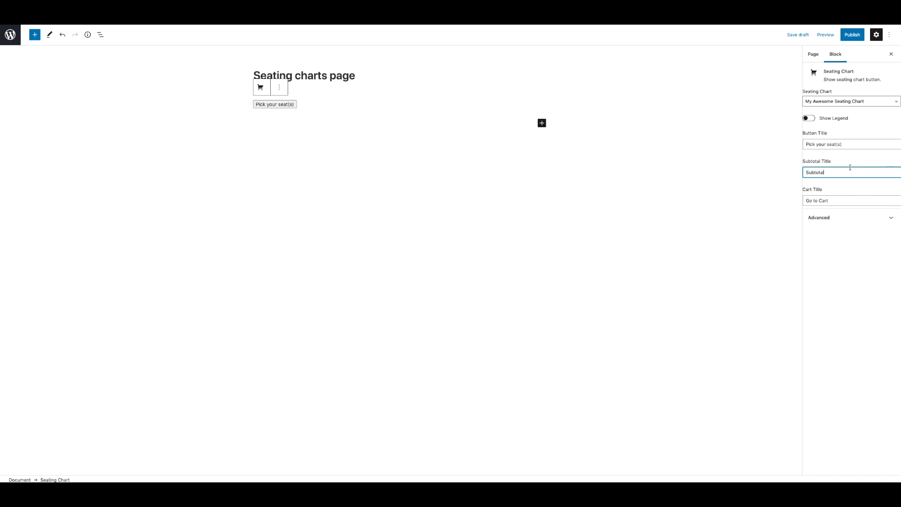
drag(849, 49, 850, 44)
click(852, 35)
click(840, 35)
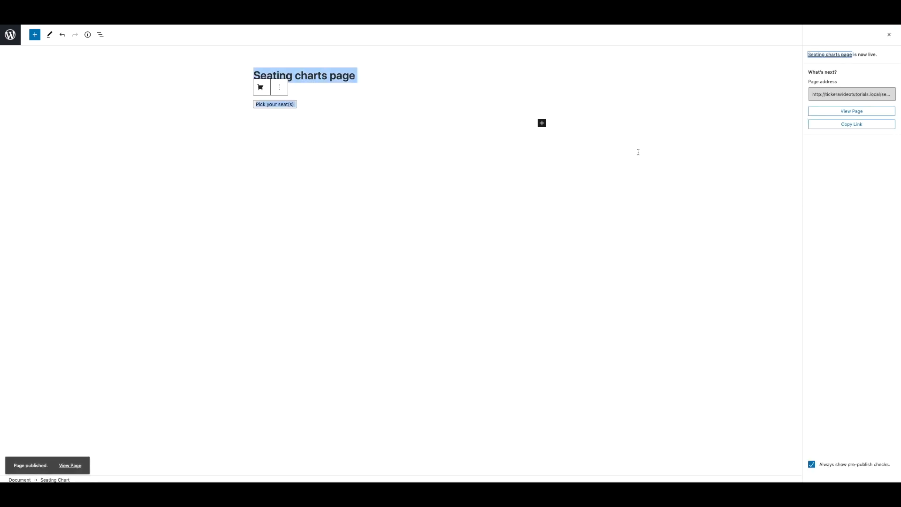
- View the published page in a new browser tab and bring up its seat picker
right_click(852, 114)
click(843, 116)
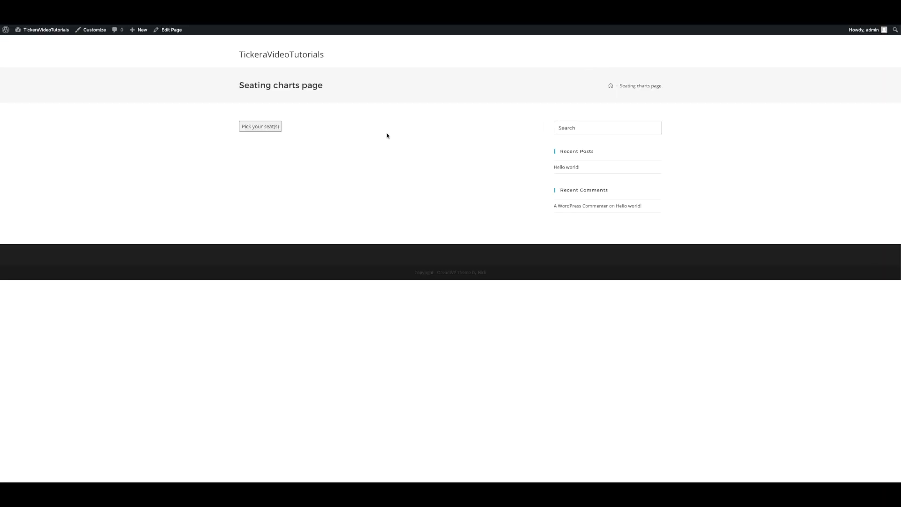
click(264, 129)
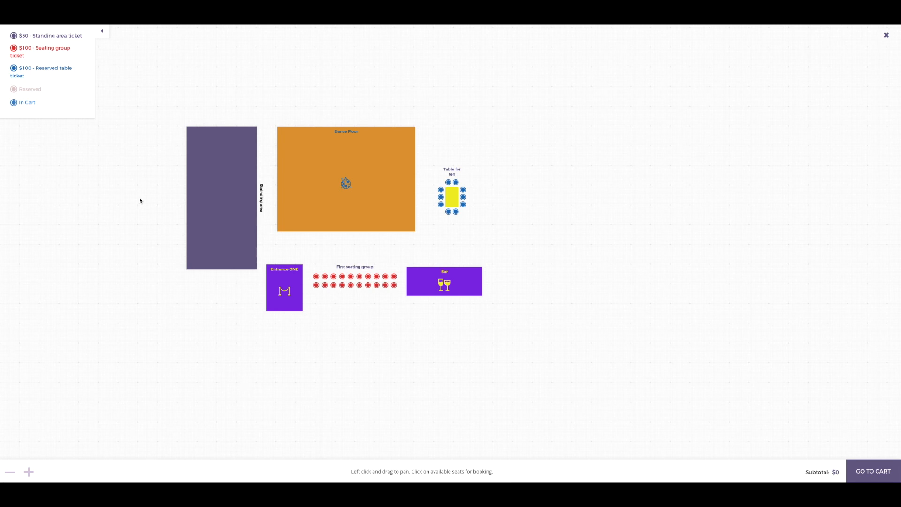
- Pan and zoom the front-end seating chart to examine its layout, seats and ticket details
drag(139, 200, 115, 159)
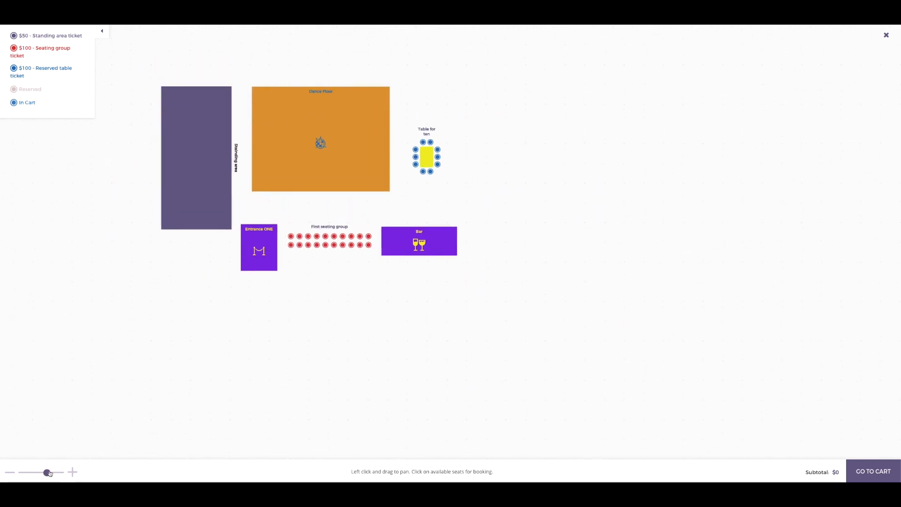
click(59, 472)
mouse_move(58, 473)
mouse_down()
mouse_move(50, 473)
mouse_move(67, 471)
mouse_up()
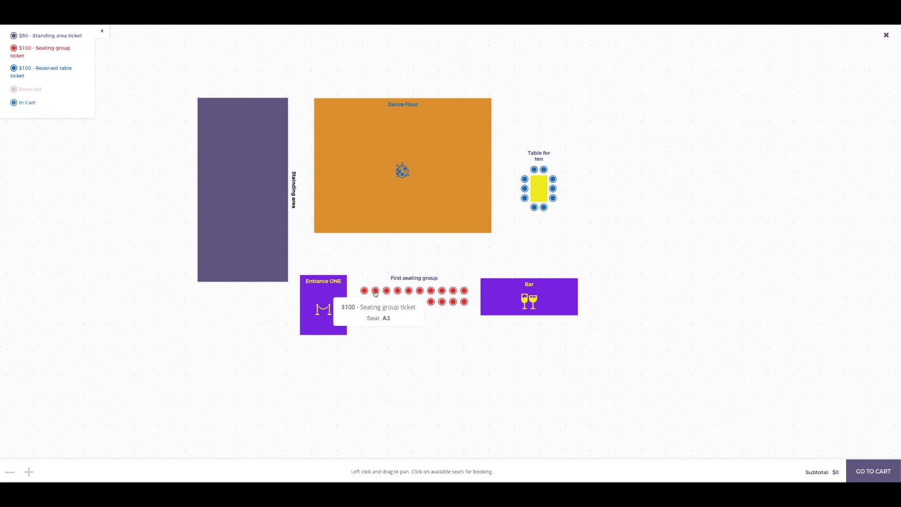
mouse_move(26, 472)
mouse_move(61, 473)
mouse_down()
mouse_move(52, 473)
mouse_move(61, 472)
mouse_up()
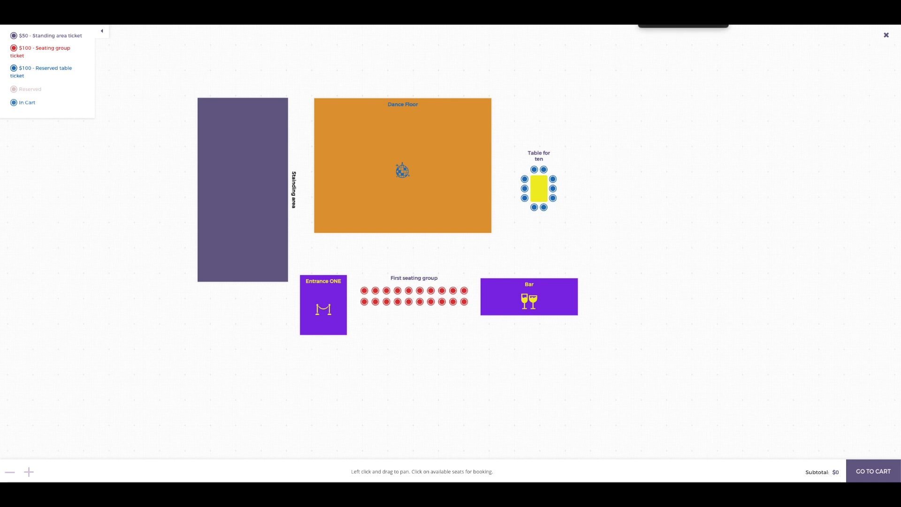
- Return to the WordPress admin and open Tickera's Seating Charts settings, keeping Disable Zoom set to No
click(661, 9)
click(10, 37)
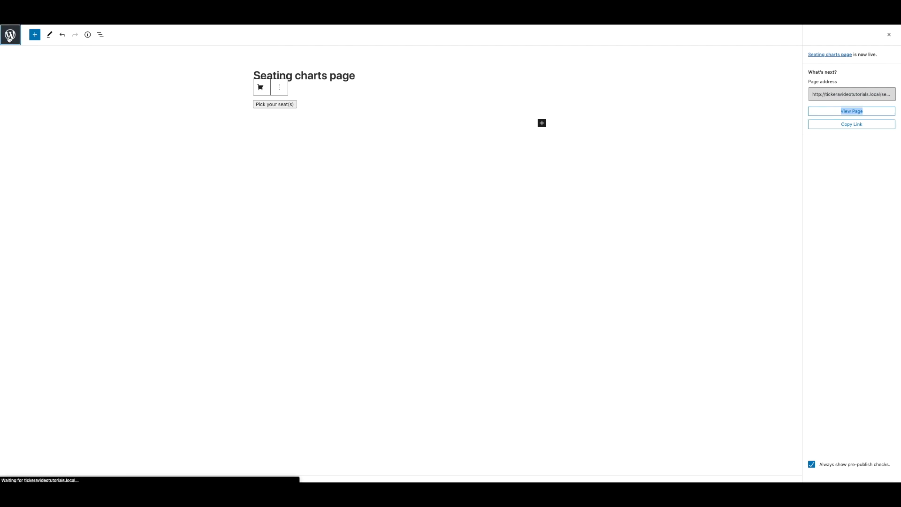
mouse_move(45, 199)
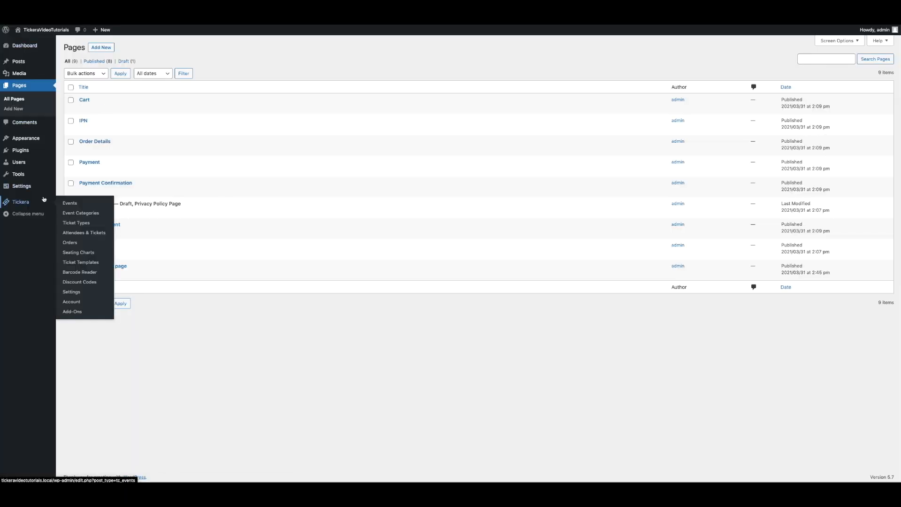
click(89, 292)
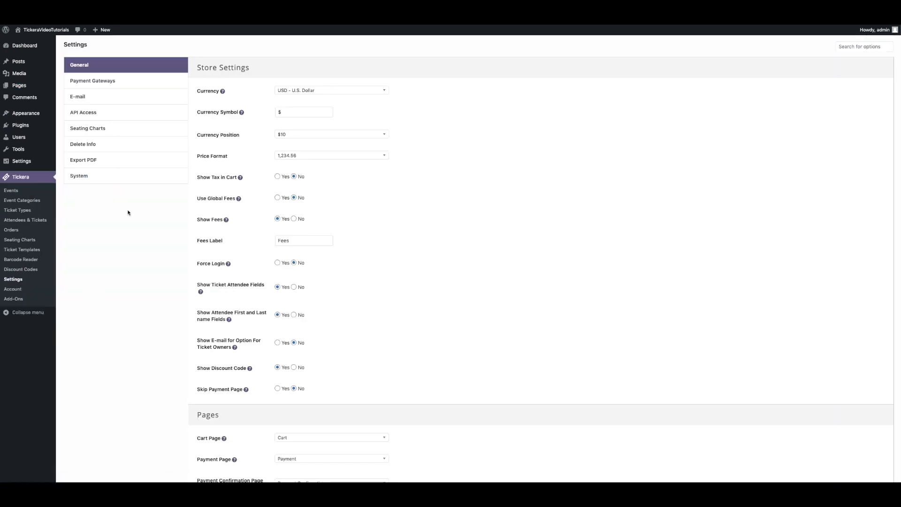
click(91, 130)
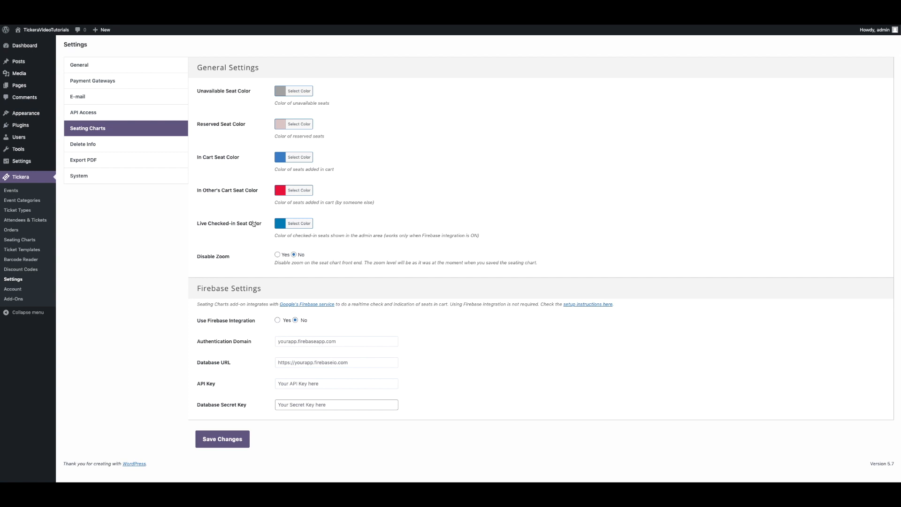
click(279, 255)
click(294, 255)
- Set the Unavailable Seat Color to dark red
click(278, 92)
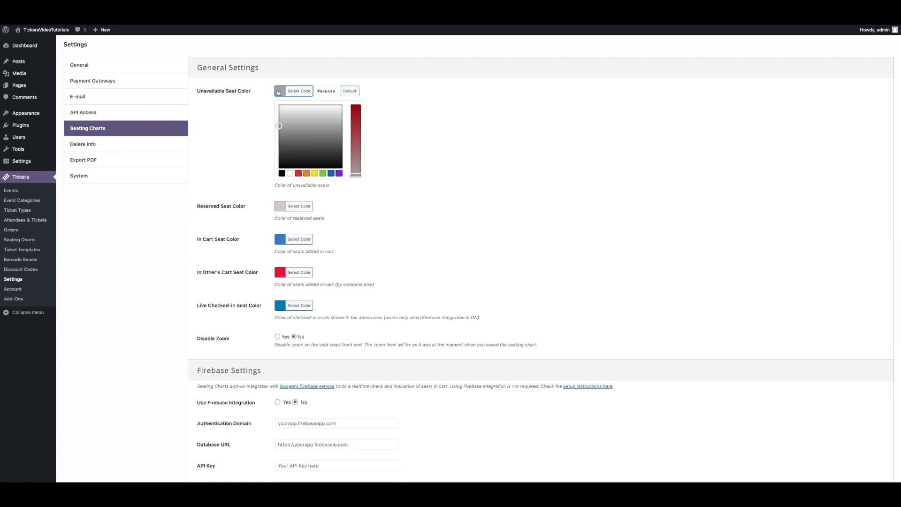
click(358, 113)
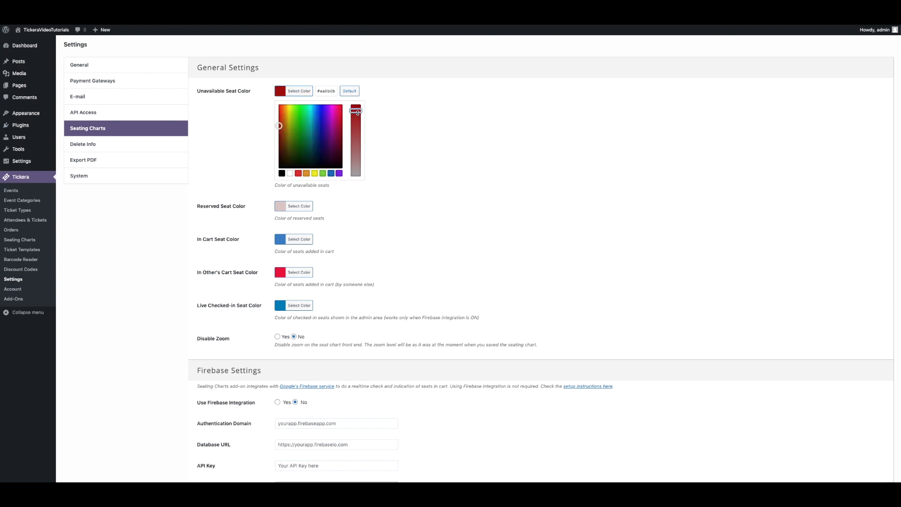
click(431, 111)
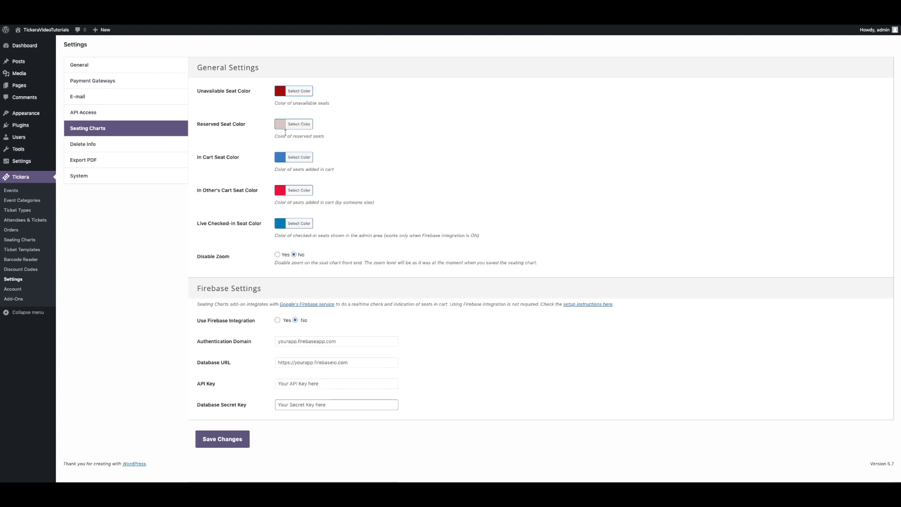
- Set the Reserved Seat Color to green and the In Cart Seat Color to yellow, and save the settings
click(286, 127)
click(289, 160)
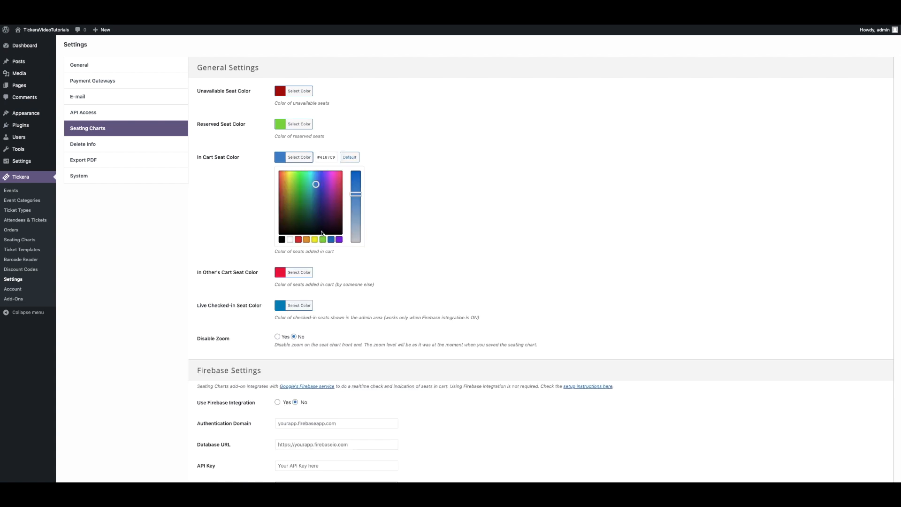
drag(316, 184, 287, 174)
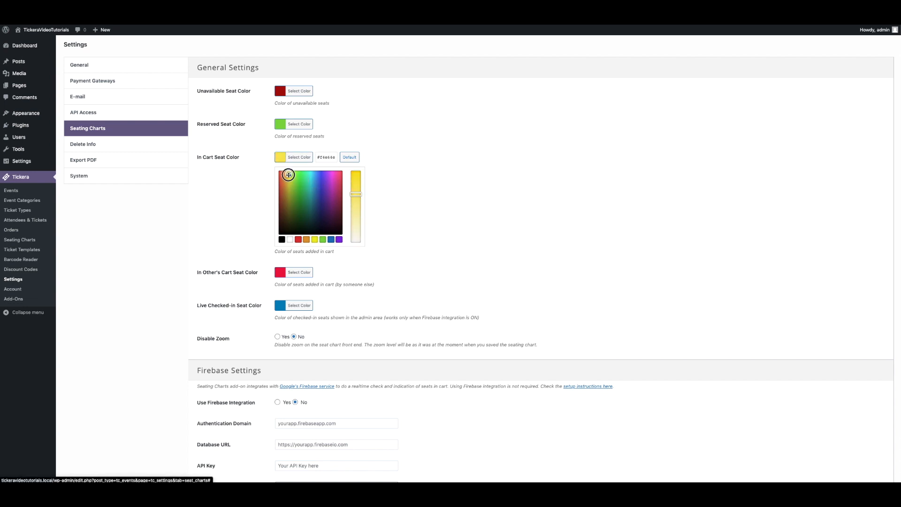
click(299, 157)
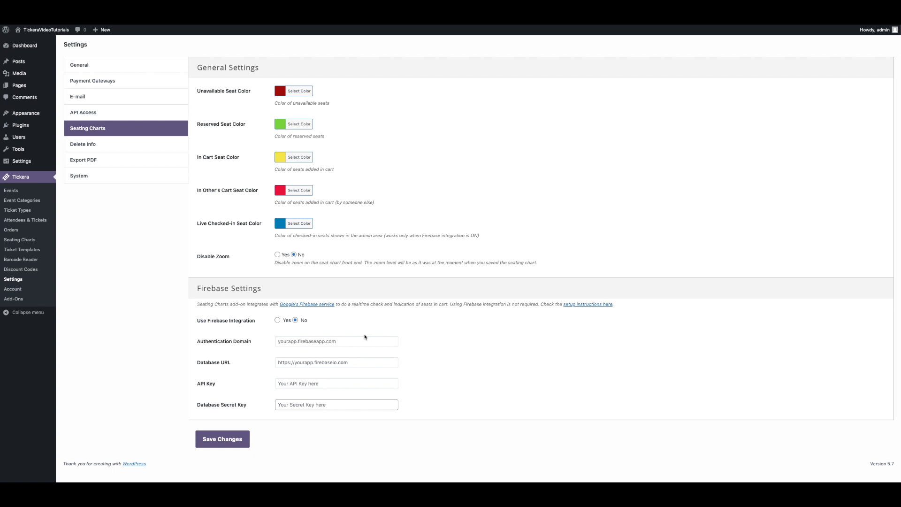
click(222, 439)
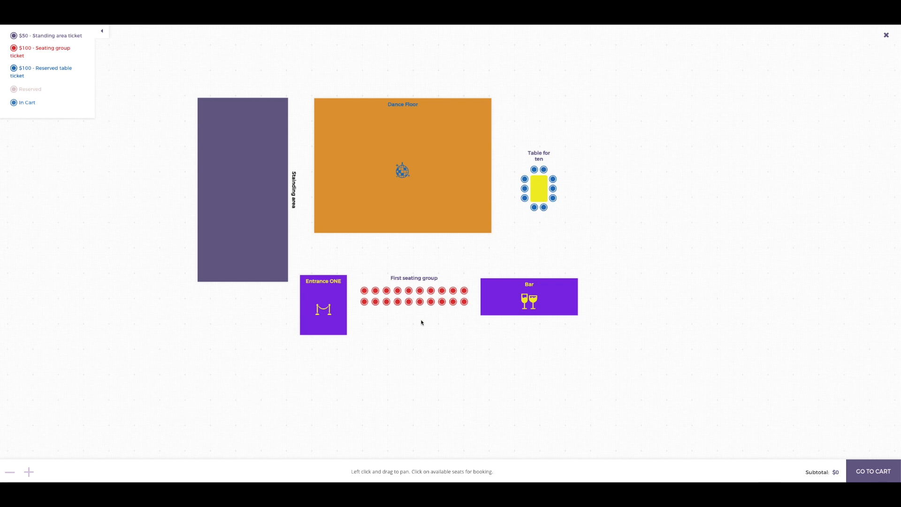
- Reload the published page, reopen its seating chart and add seat A1 of the First seating group to the cart
key(super+r)
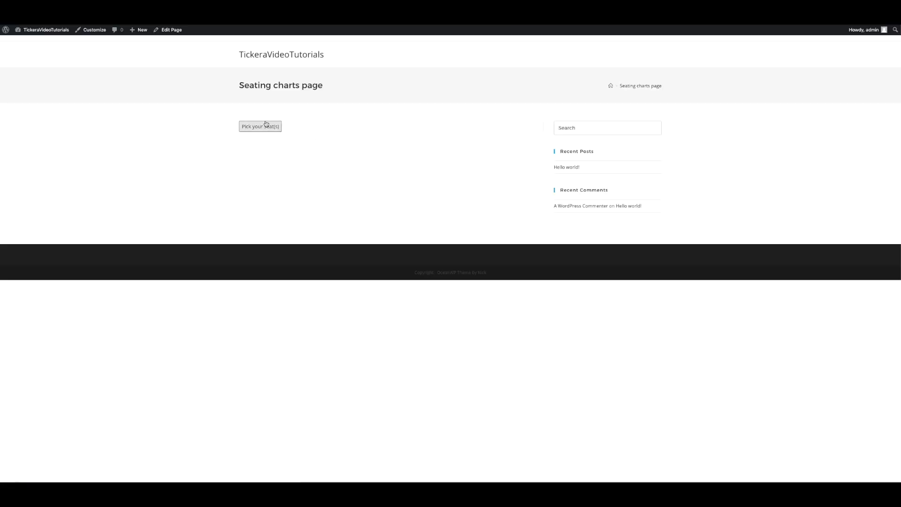
click(255, 126)
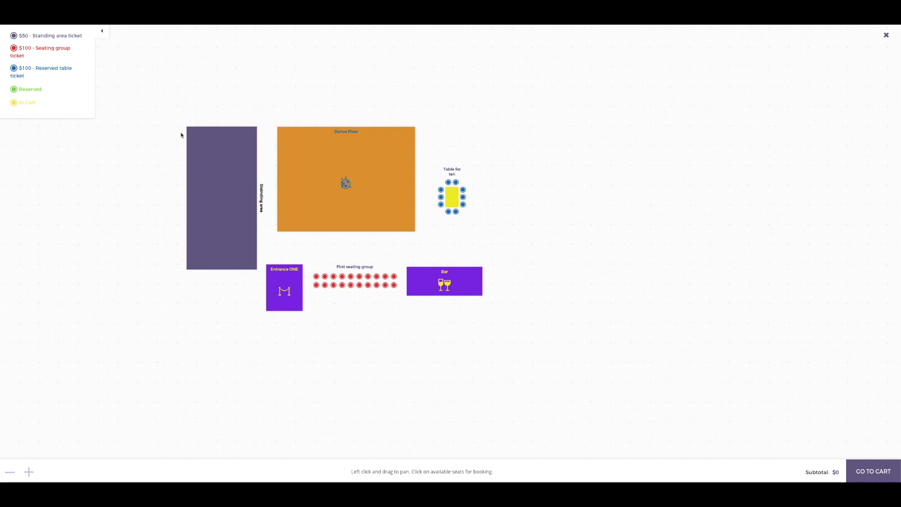
click(317, 280)
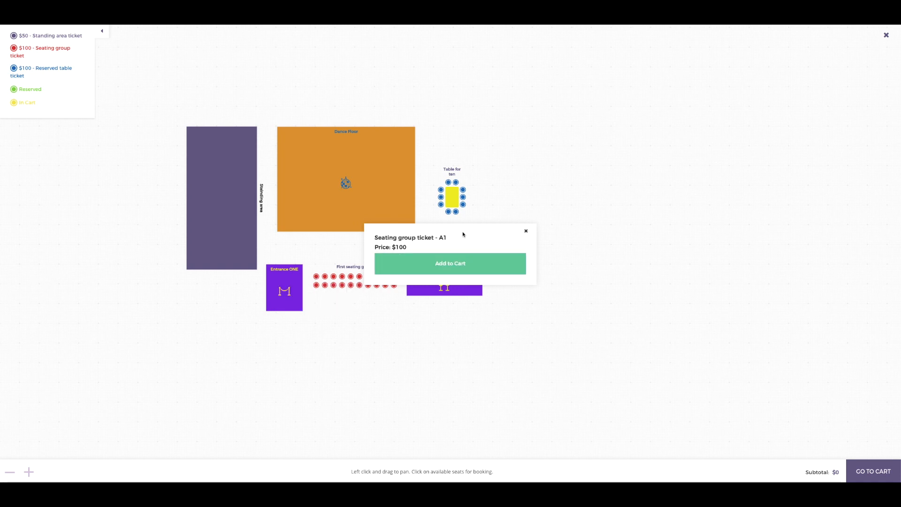
click(463, 261)
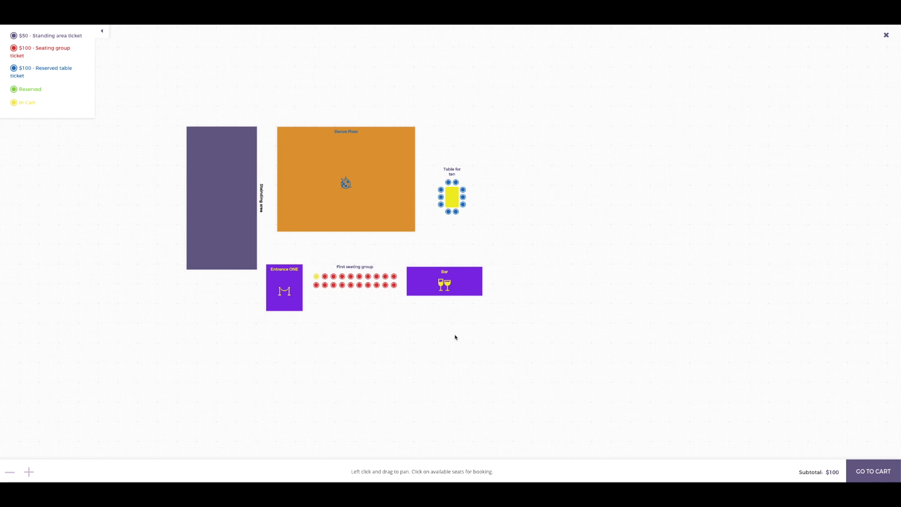
mouse_move(316, 278)
- Go to the cart and examine its ticket line, totals, and buyer and attendee info fields
click(868, 481)
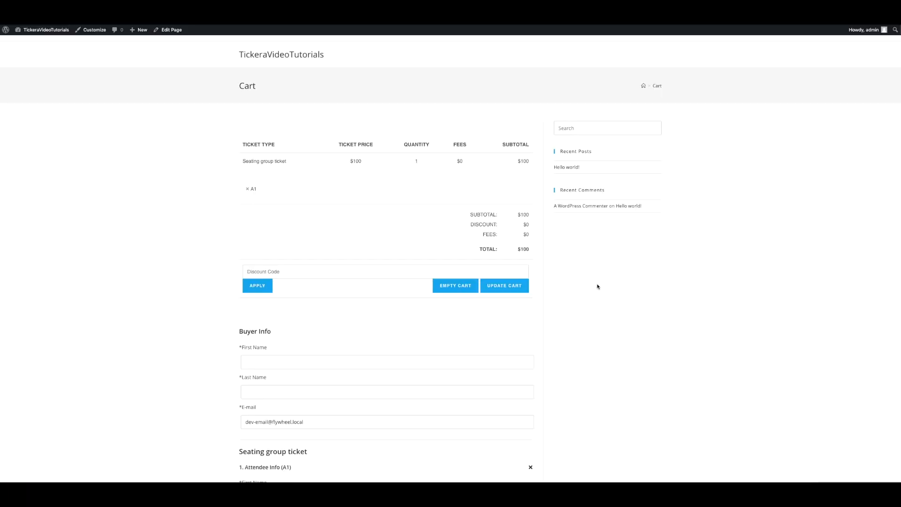
scroll(597, 286, down, 2)
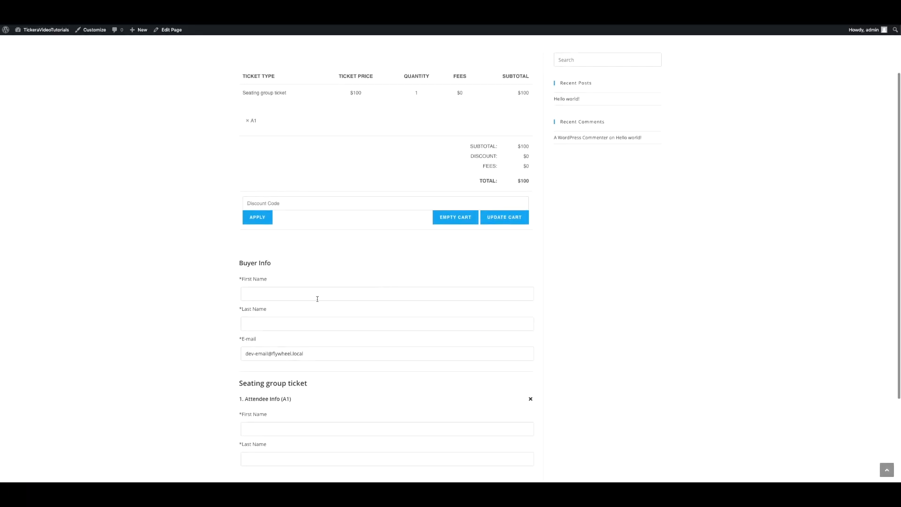
scroll(317, 299, down, 3)
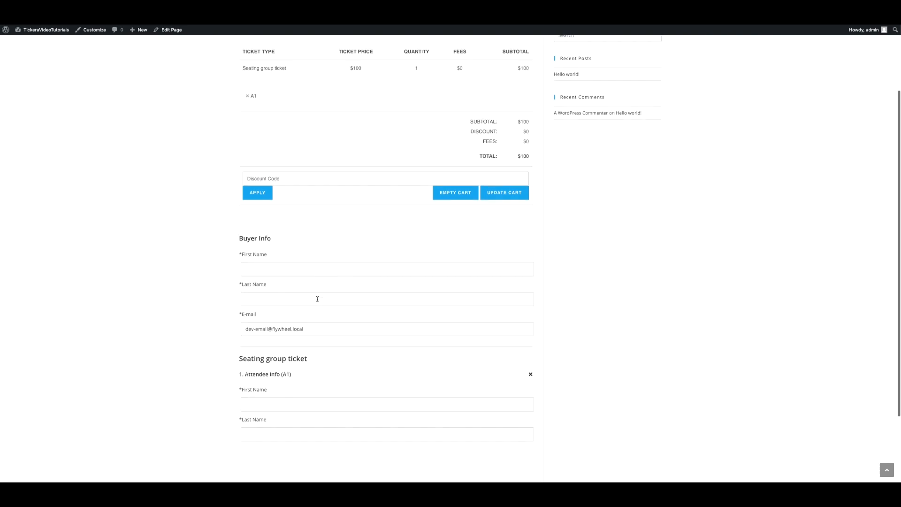
scroll(317, 300, up, 3)
scroll(501, 338, up, 1)
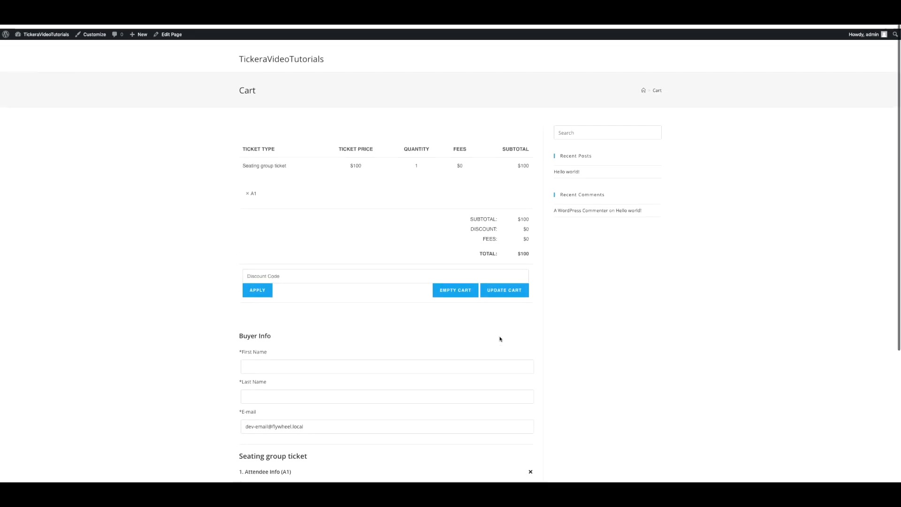